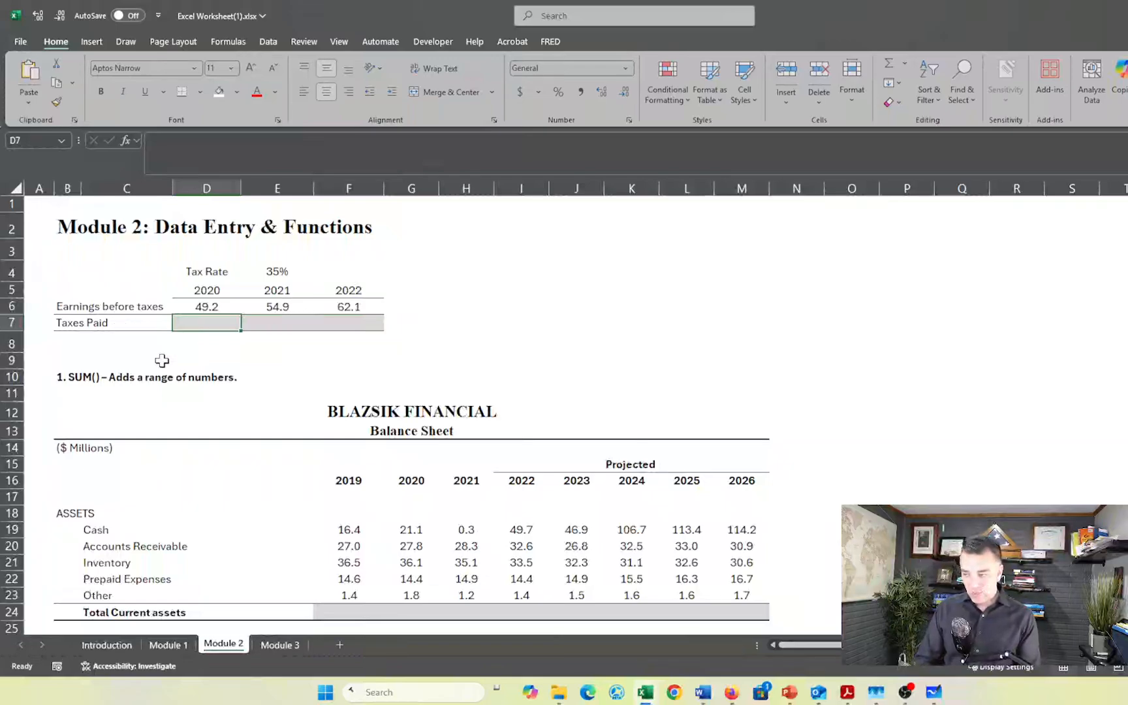
- Calculate the 2020 Taxes Paid in D7 with the formula =D6*$E4, keeping the tax rate's column reference absolute
{"action": "type", "text": "="}
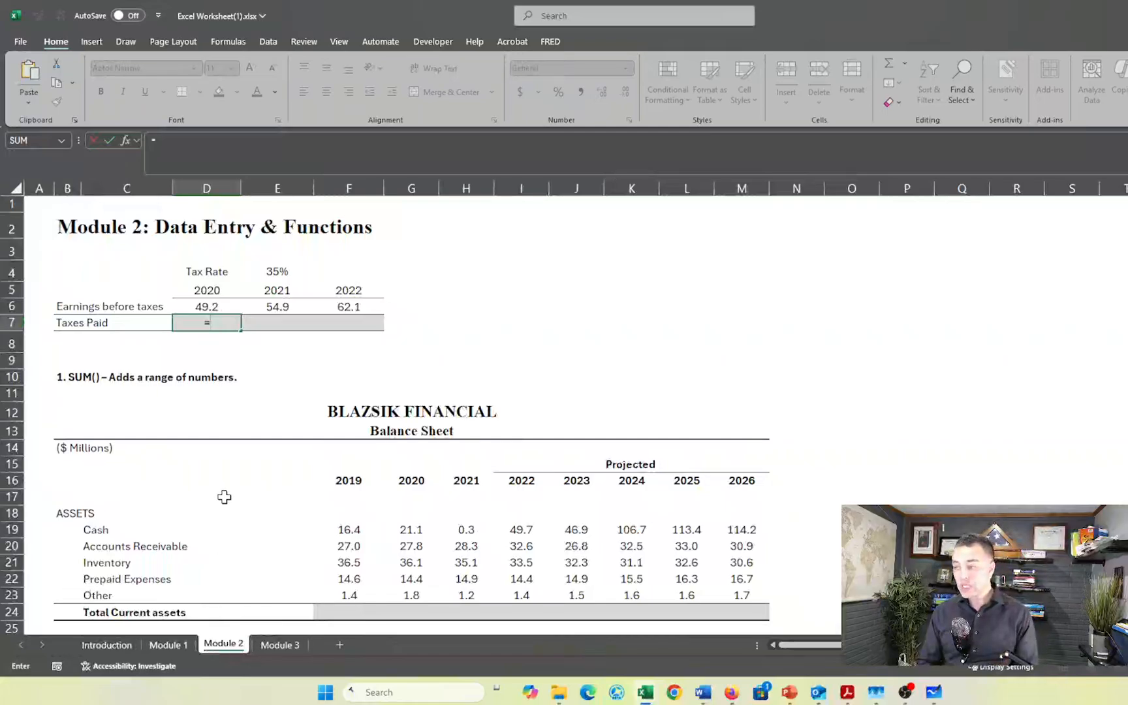
{"action": "key", "text": "Up"}
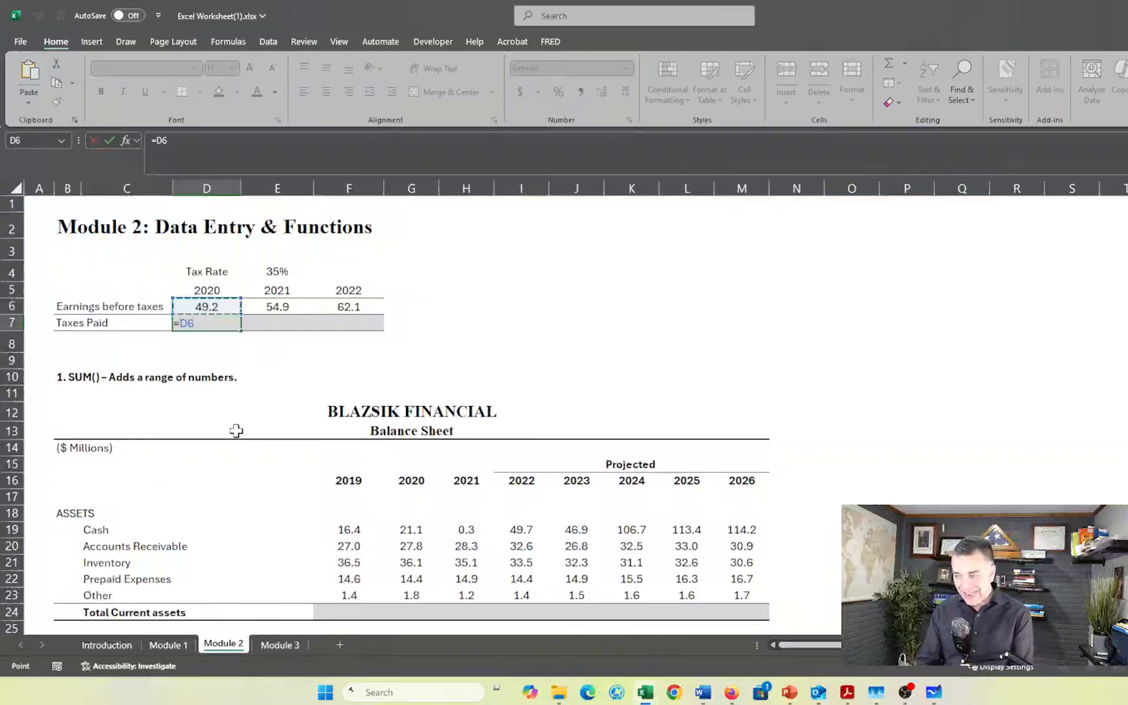
{"action": "type", "text": "*"}
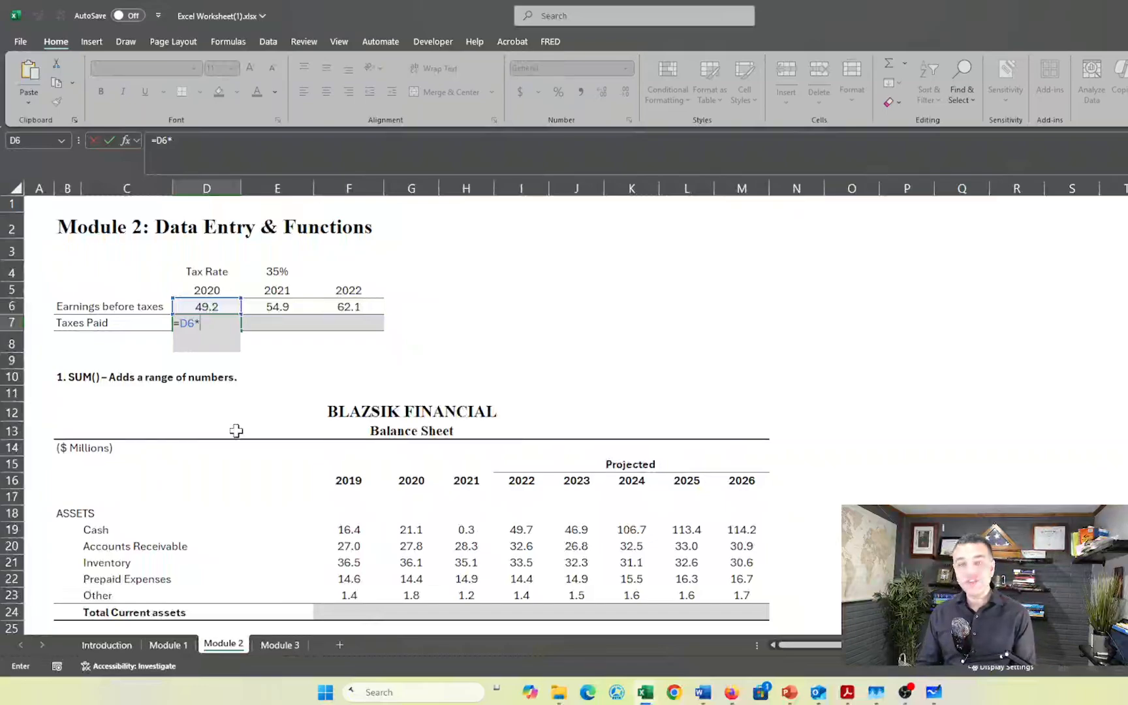
{"action": "key", "text": "Up"}
{"action": "key", "text": "Up"}
{"action": "key", "text": "Up"}
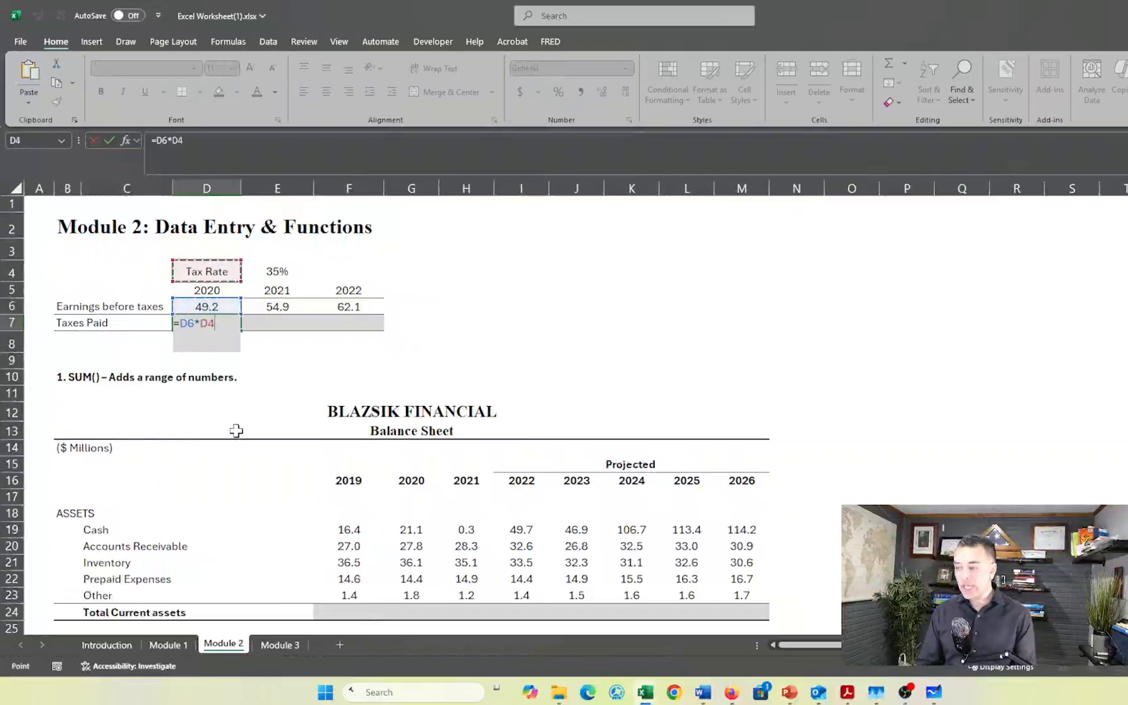
{"action": "key", "text": "Right"}
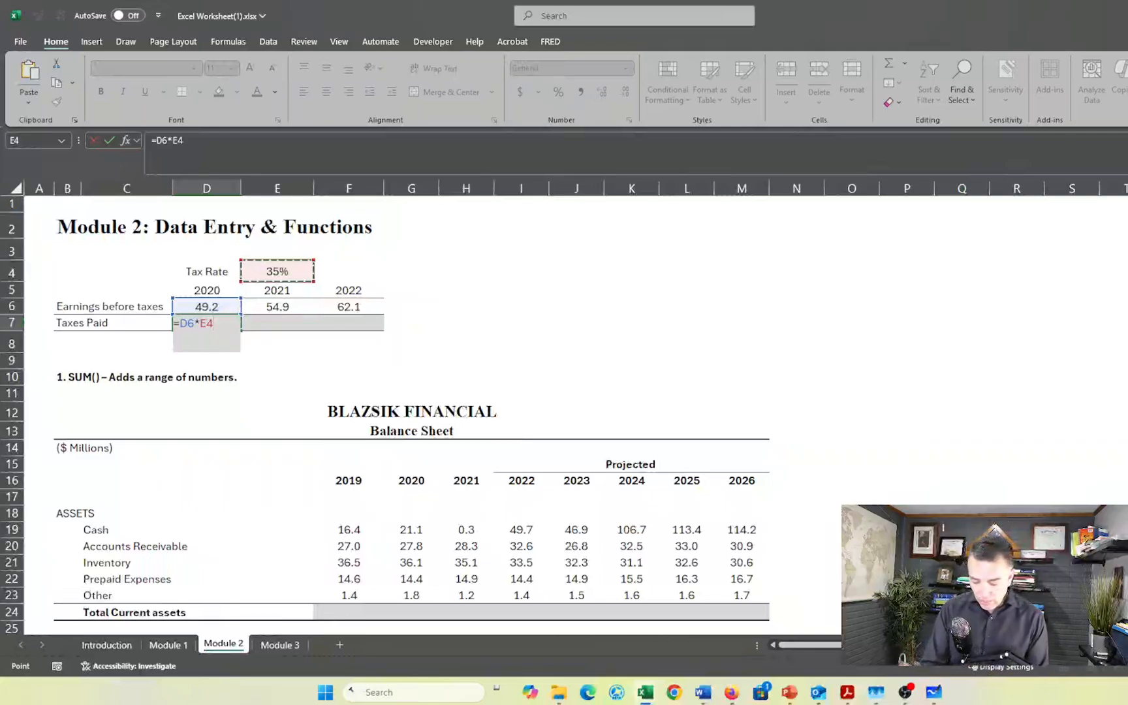
{"action": "key", "text": "F4"}
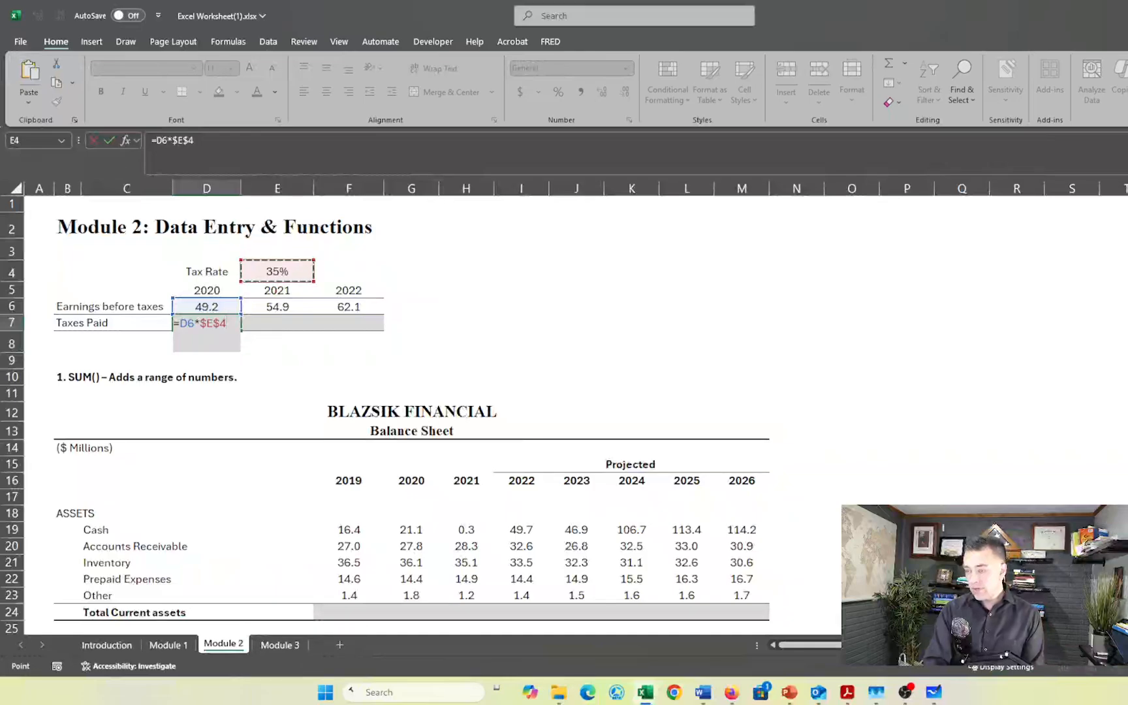
{"action": "key", "text": "F4"}
{"action": "key", "text": "F4"}
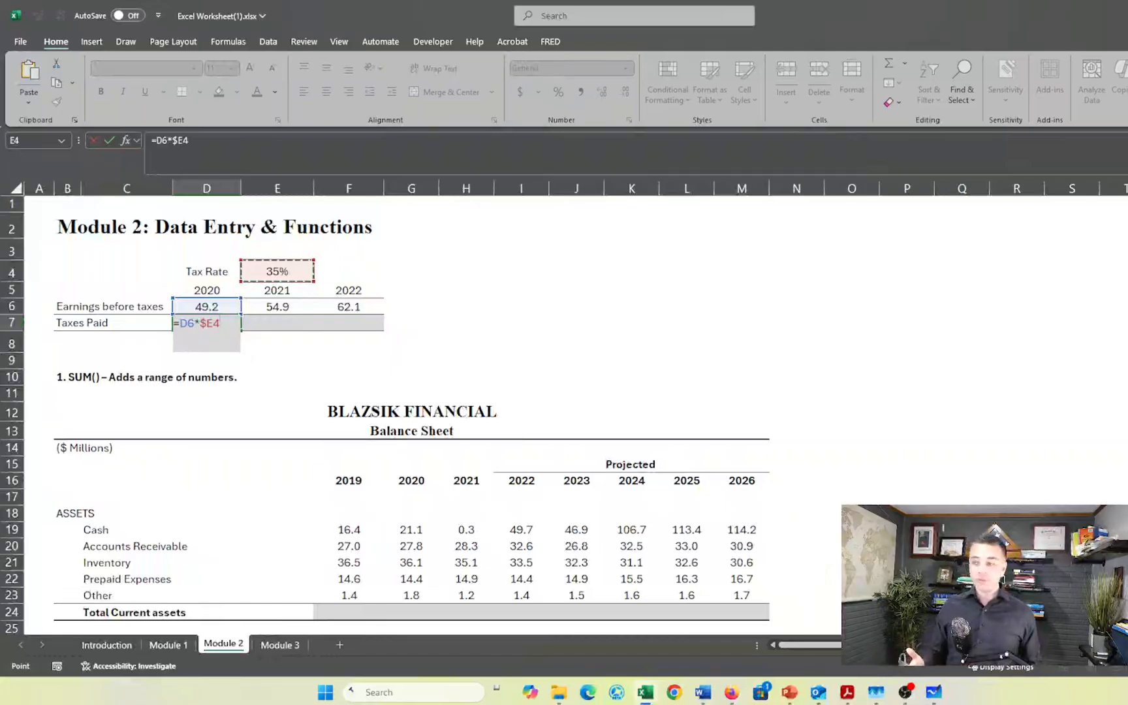
{"action": "key", "text": "Return"}
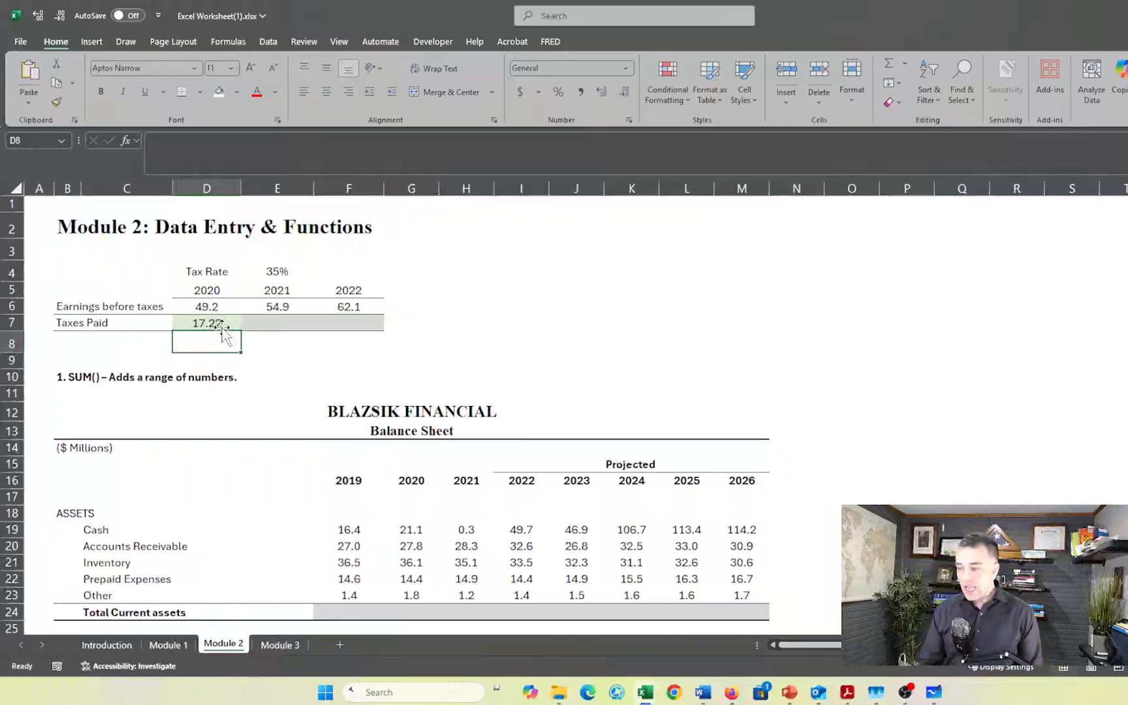
- Fill the Taxes Paid formula from D7 into E7 for 2021 and check the cell references in the copy
{"action": "left_click", "coordinate": [222, 327]}
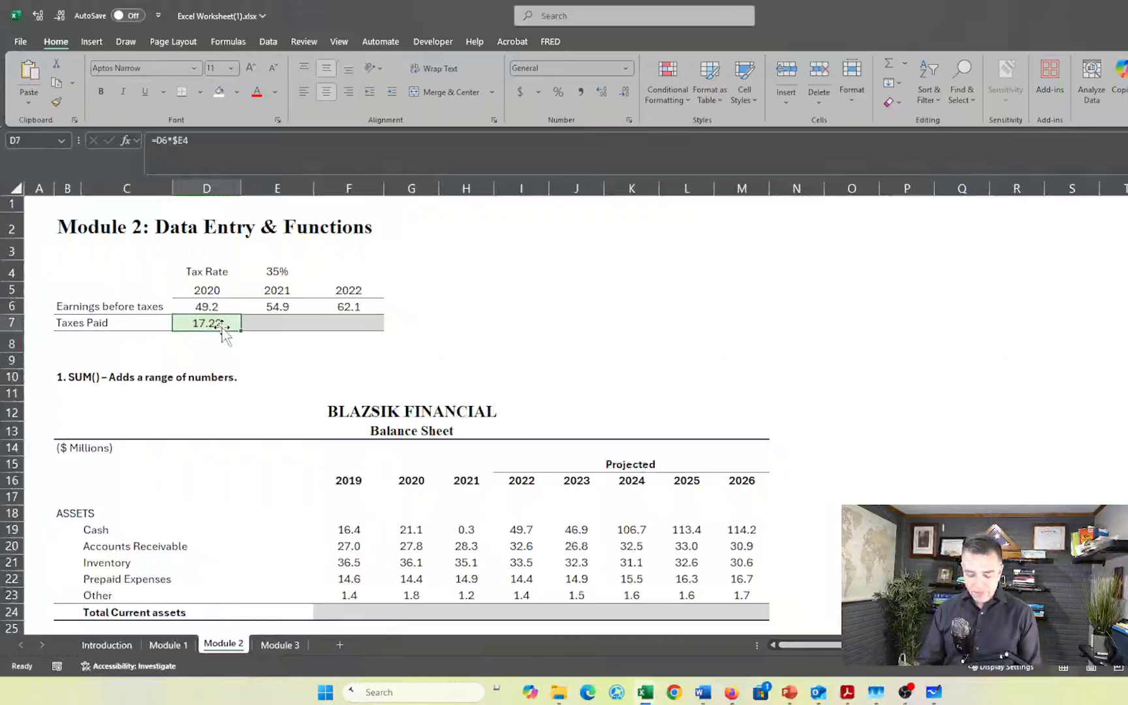
{"action": "left_click_drag", "start_coordinate": [222, 327], "coordinate": [225, 336]}
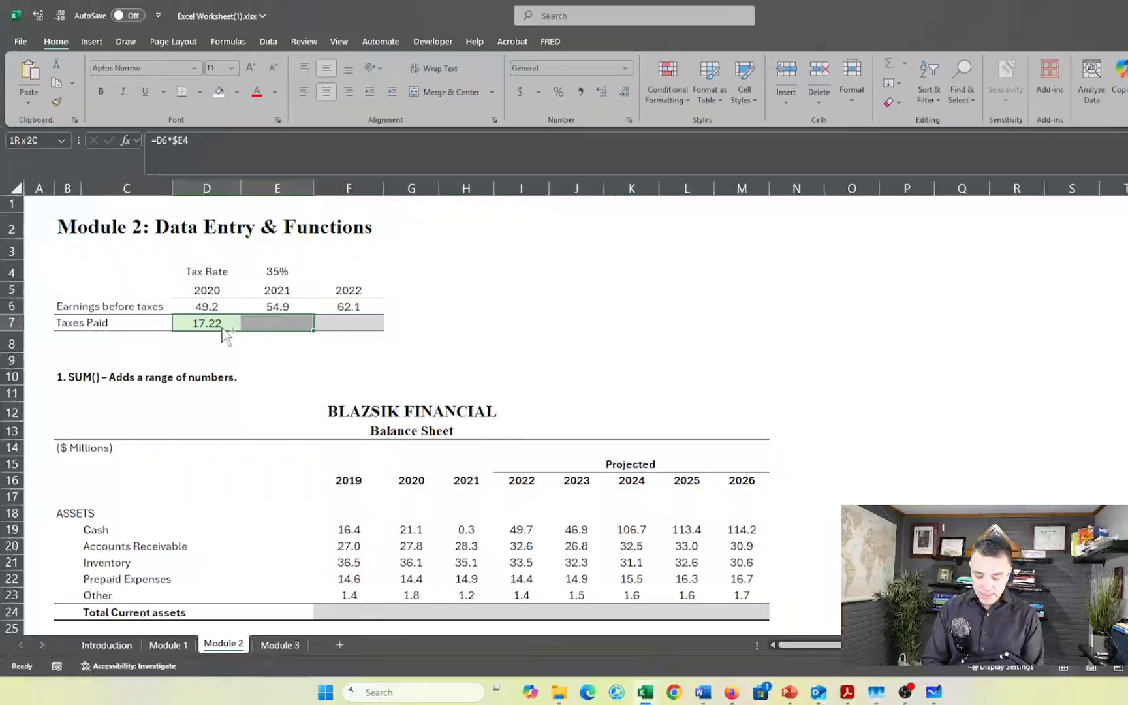
{"action": "left_click_drag", "start_coordinate": [226, 336], "coordinate": [224, 335]}
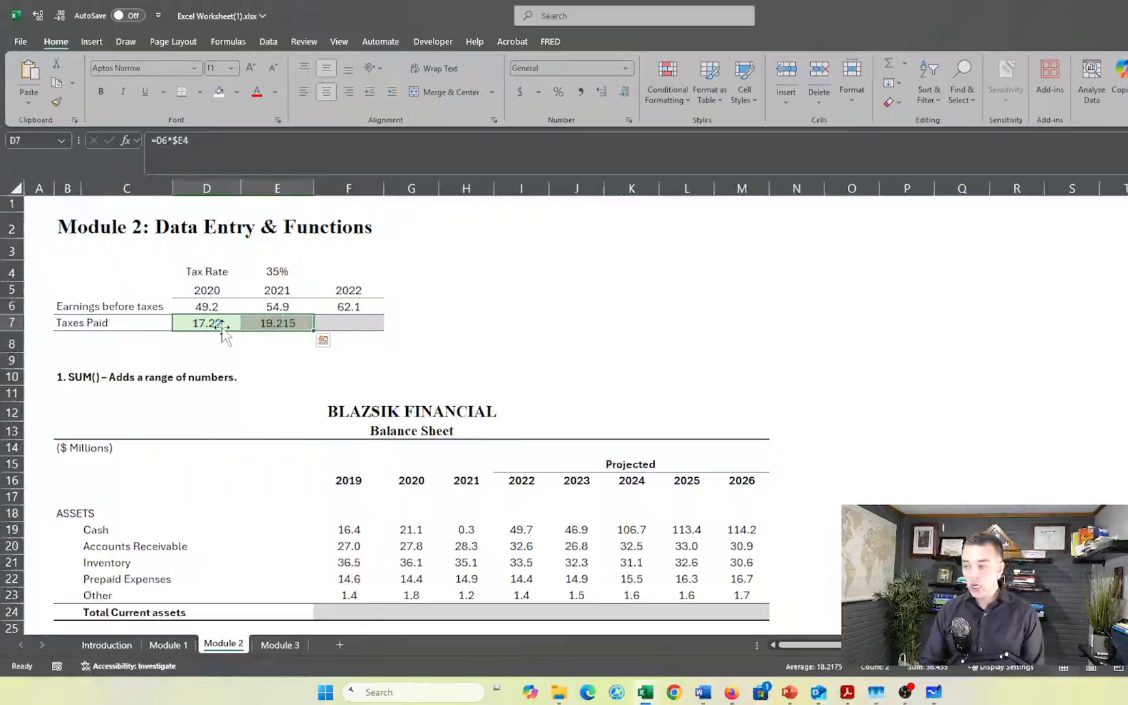
{"action": "left_click", "coordinate": [289, 322]}
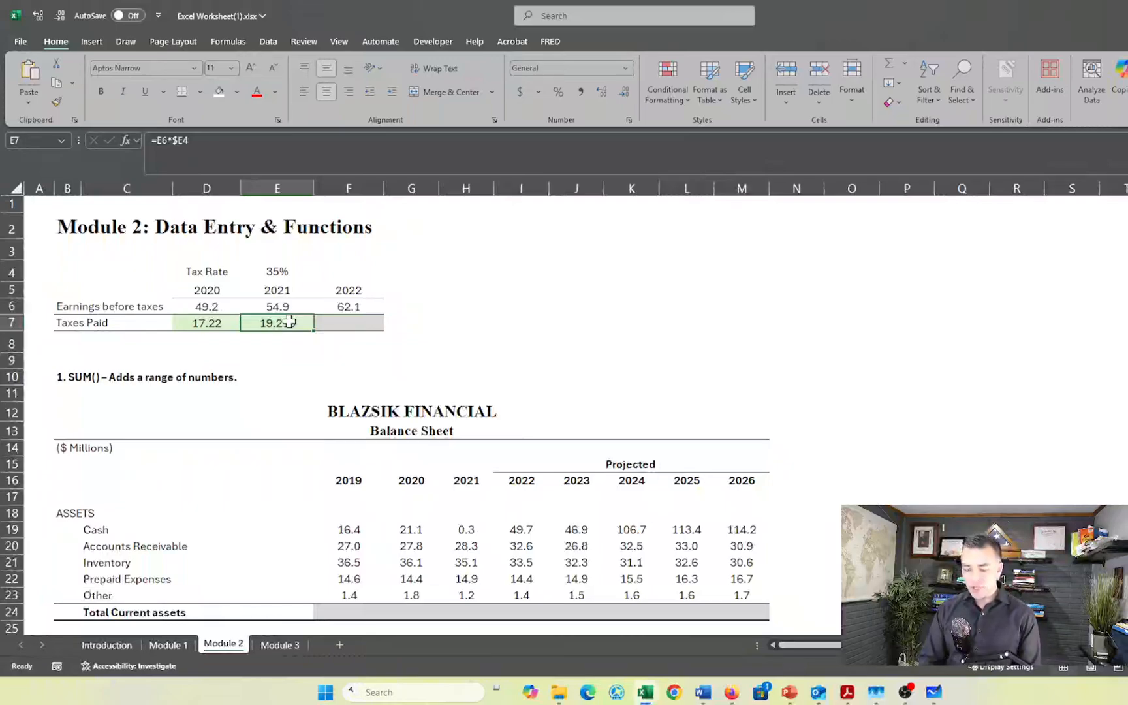
{"action": "key", "text": "F2"}
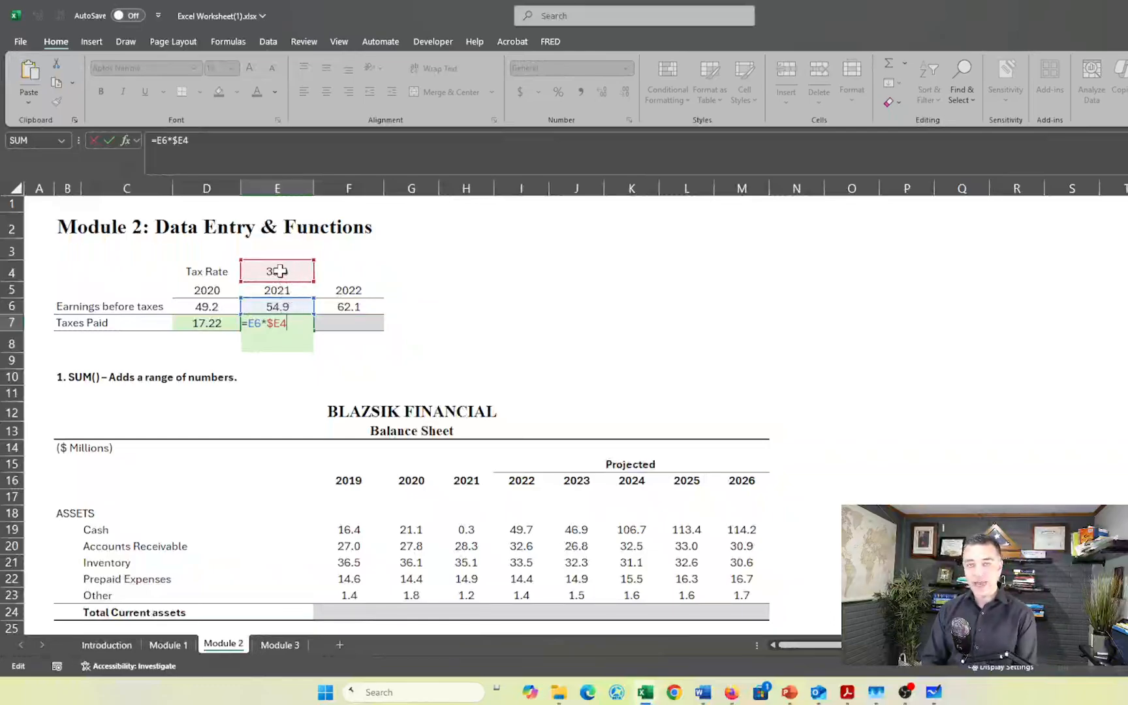
{"action": "key", "text": "ctrl+Return"}
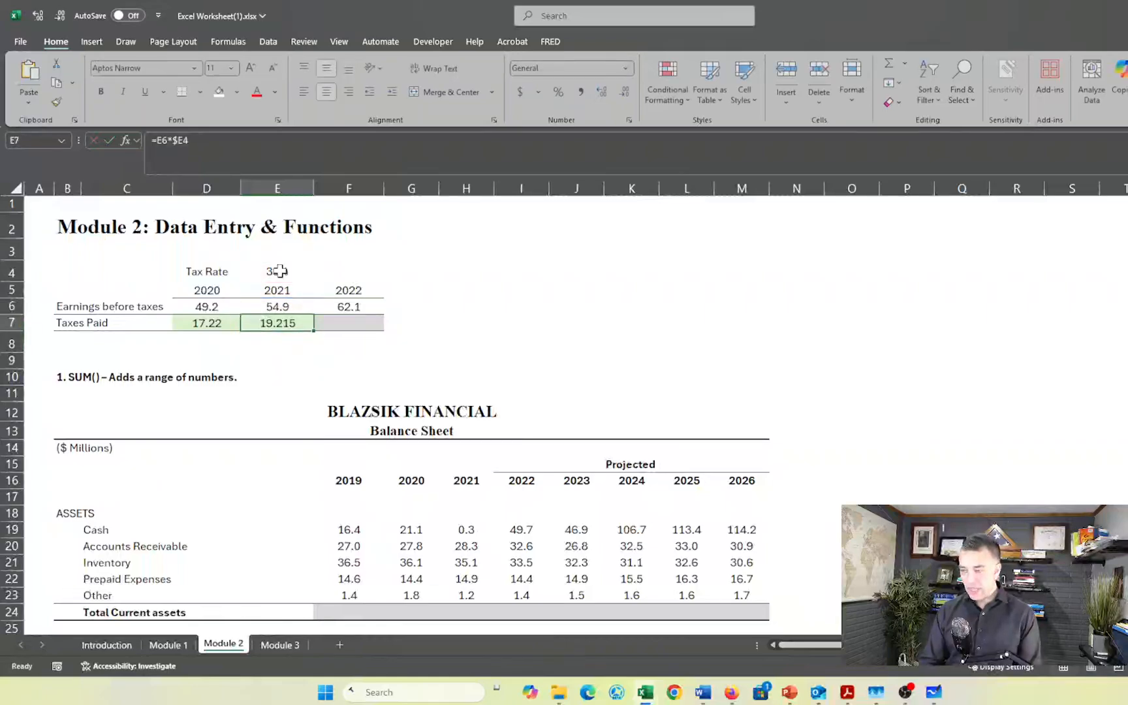
- Fill the Taxes Paid formula from E7 into F7 for 2022 and check which cells it references
{"action": "key", "text": "shift+Right"}
{"action": "key", "text": "ctrl+r"}
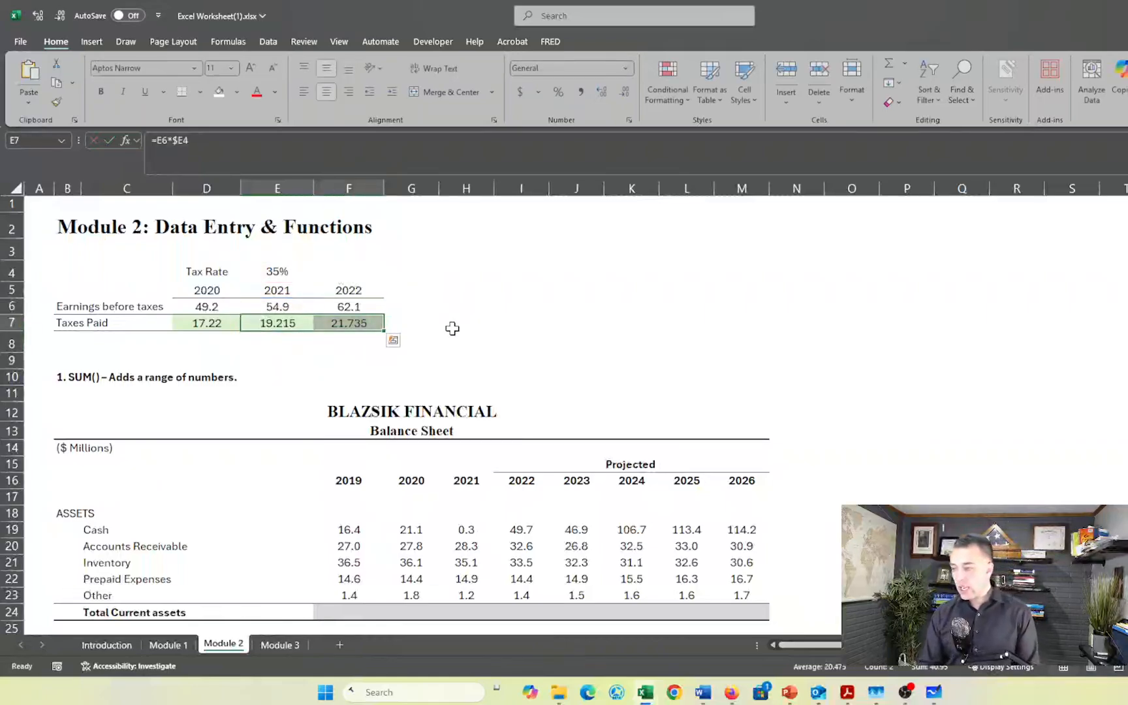
{"action": "left_click", "coordinate": [375, 306]}
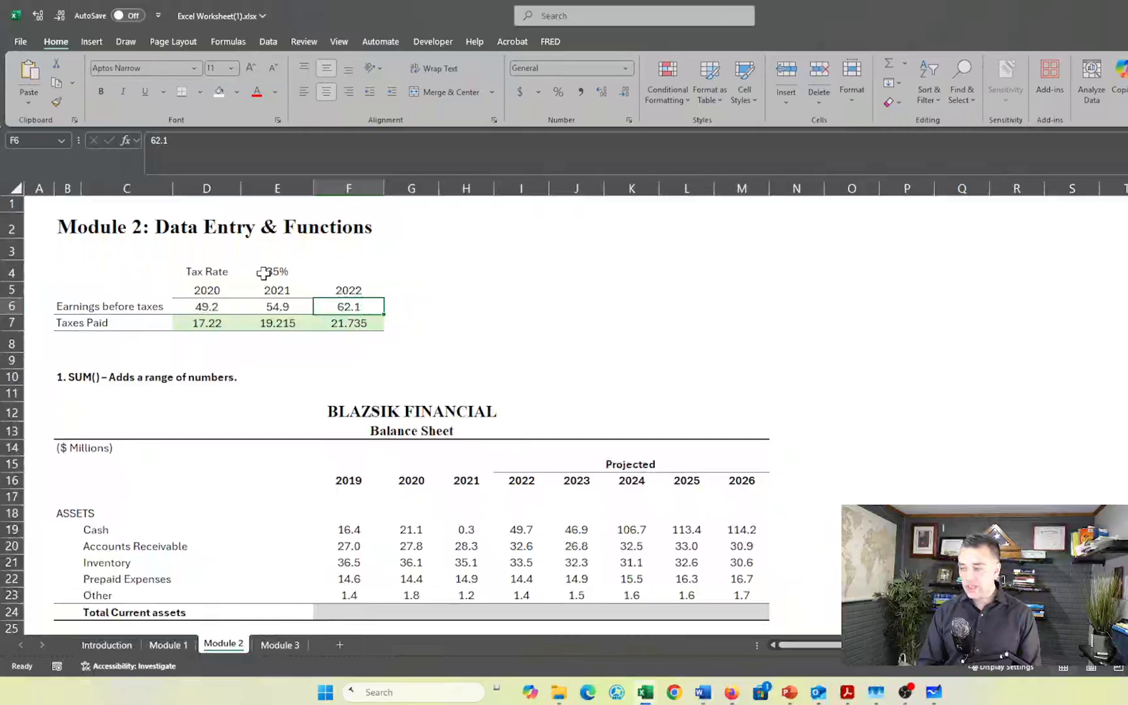
{"action": "double_click", "coordinate": [357, 322]}
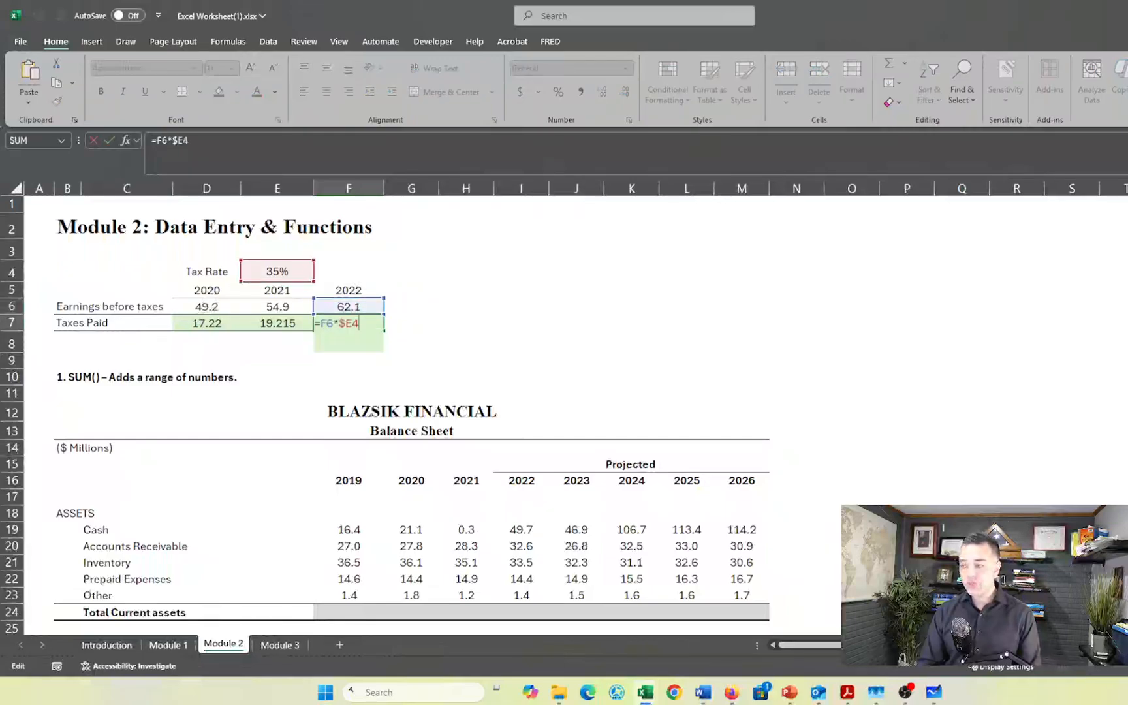
{"action": "key", "text": "Return"}
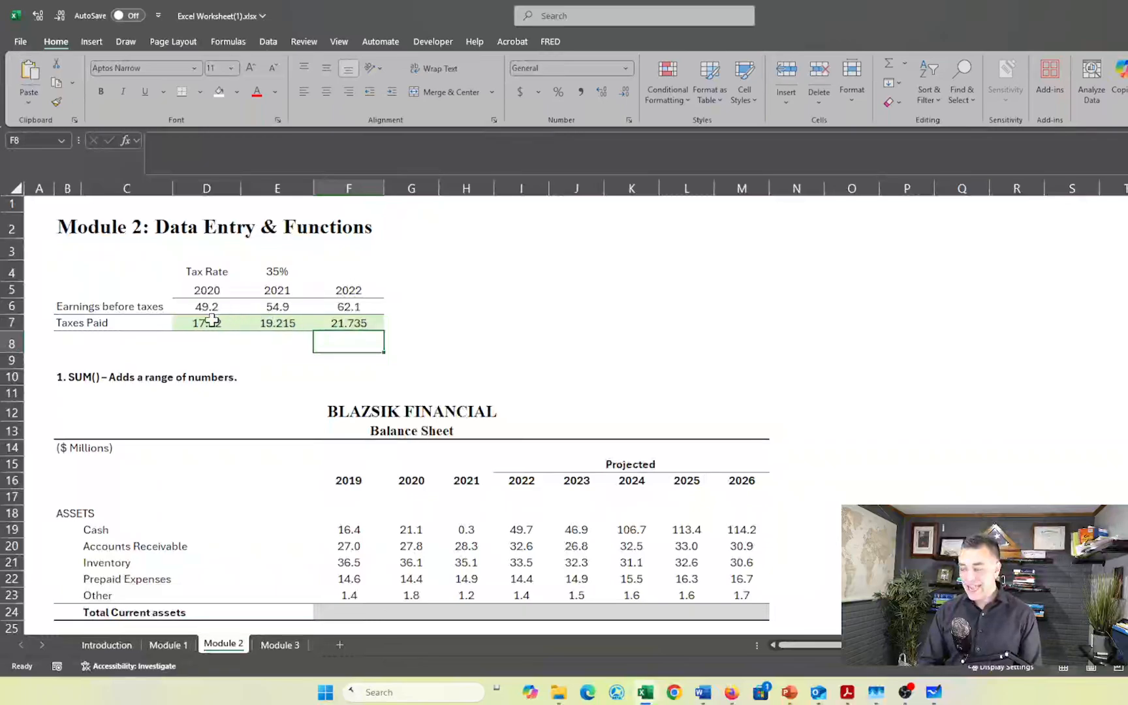
- Format the Taxes Paid figures for 2020 to 2022 (D7:F7) with one decimal place
{"action": "left_click", "coordinate": [212, 320]}
{"action": "key", "text": "shift+Right"}
{"action": "key", "text": "shift+Right"}
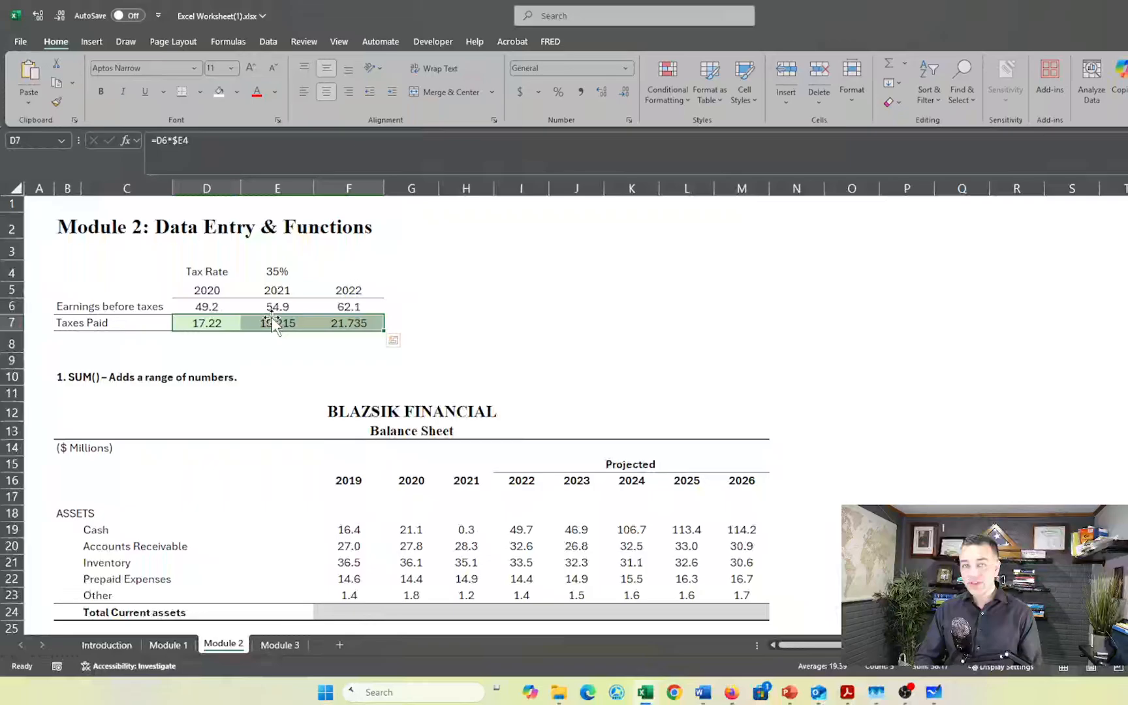
{"action": "left_click", "coordinate": [620, 93]}
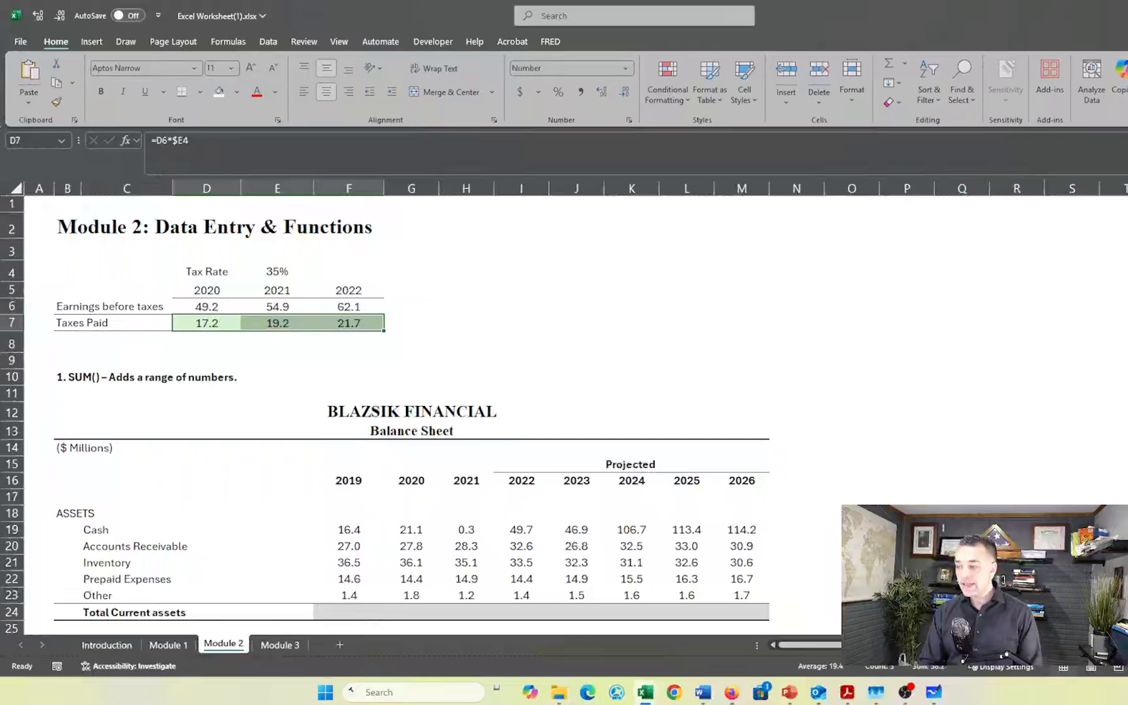
- Try displaying the Taxes Paid figures with zero and three decimal places, and return them to one decimal
{"action": "left_click", "coordinate": [627, 88]}
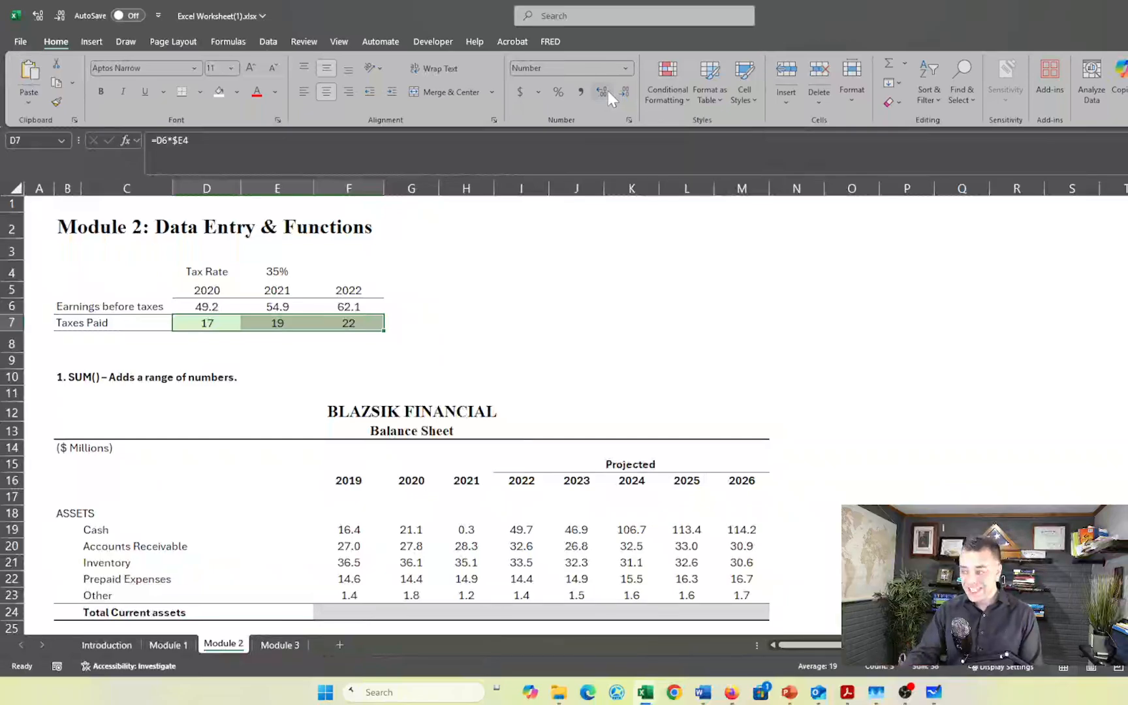
{"action": "left_click", "coordinate": [608, 91]}
{"action": "left_click", "coordinate": [610, 89]}
{"action": "left_click", "coordinate": [611, 87]}
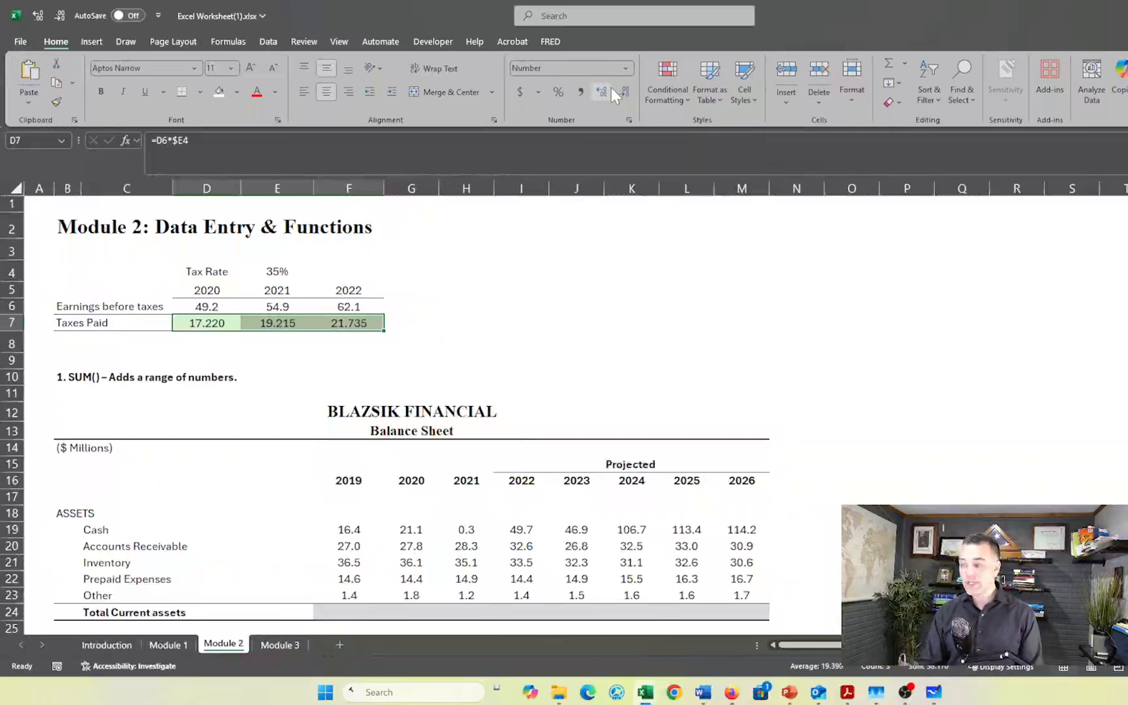
{"action": "left_click", "coordinate": [628, 89]}
{"action": "left_click", "coordinate": [627, 89]}
- Total the 2019 current assets in F24 of the balance sheet with =SUM(F19:F23)
{"action": "scroll", "coordinate": [434, 298], "scroll_direction": "down", "scroll_amount": 3}
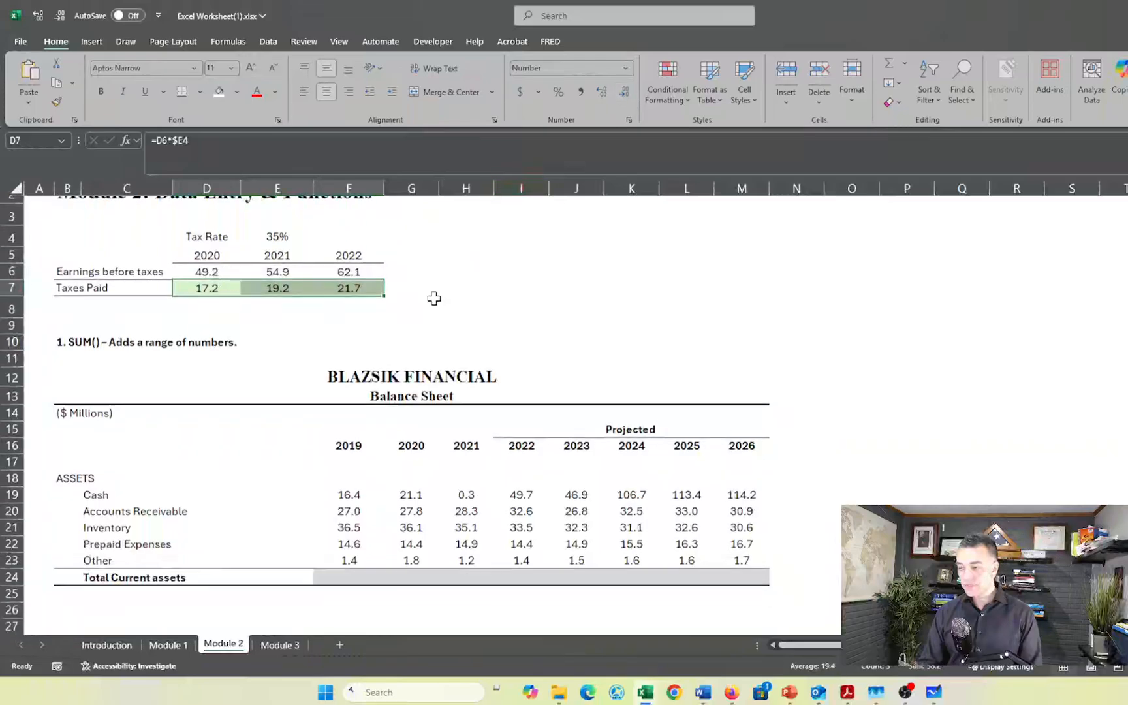
{"action": "left_click", "coordinate": [348, 504]}
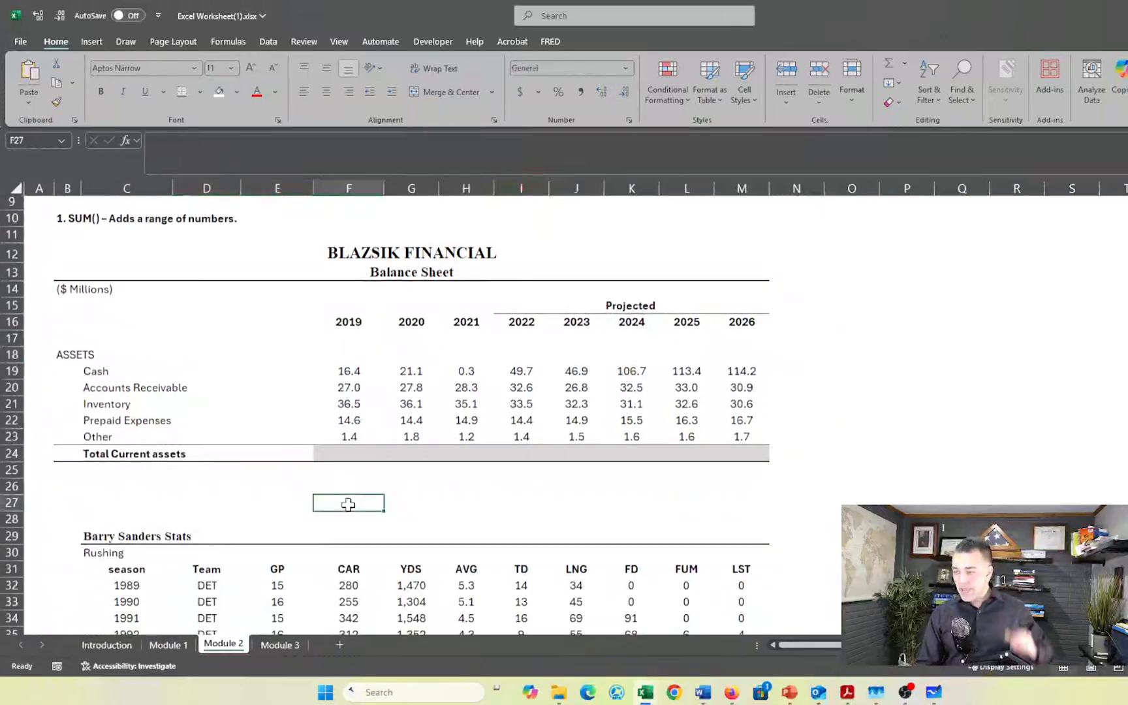
{"action": "left_click", "coordinate": [348, 455]}
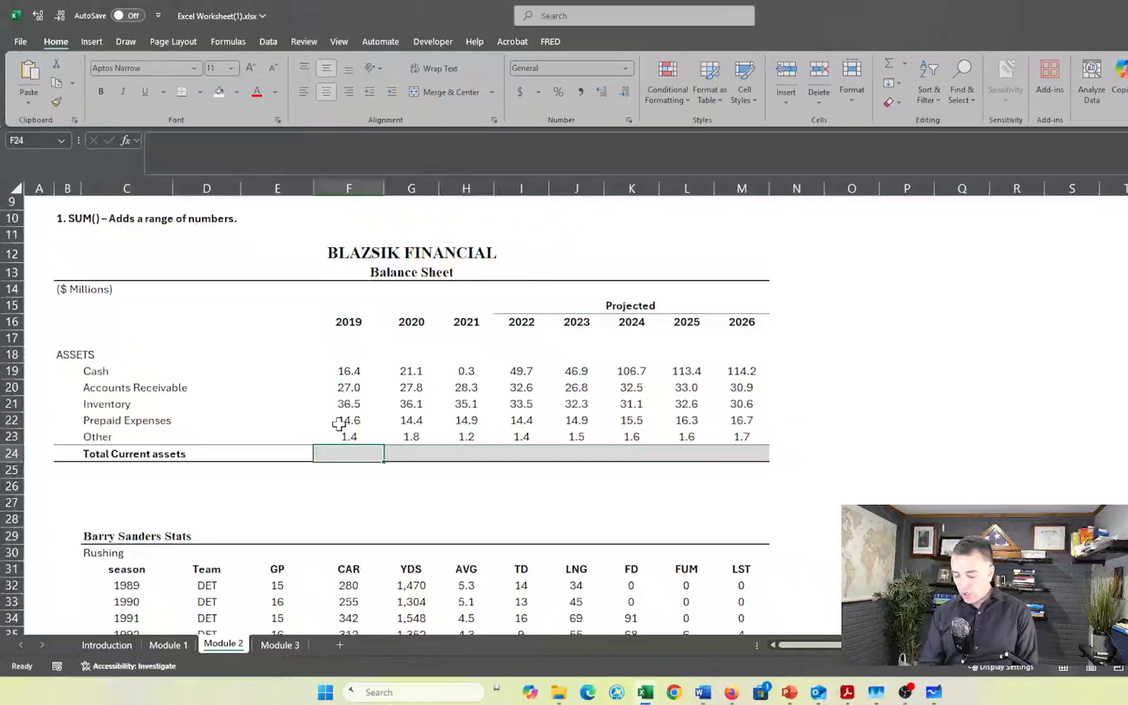
{"action": "key", "text": "alt+equal"}
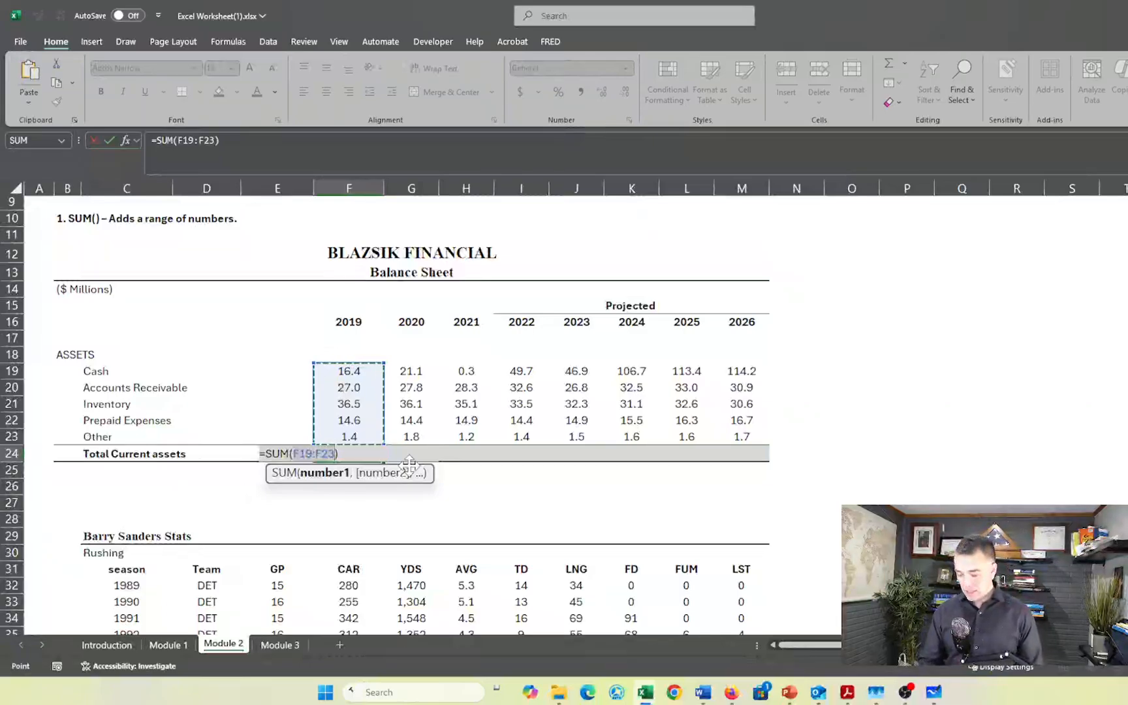
{"action": "key", "text": "Return"}
- Fill the Total Current assets formula from F24 across to M24 for 2020 to 2026, and check the 2023 formula's range
{"action": "key", "text": "Up"}
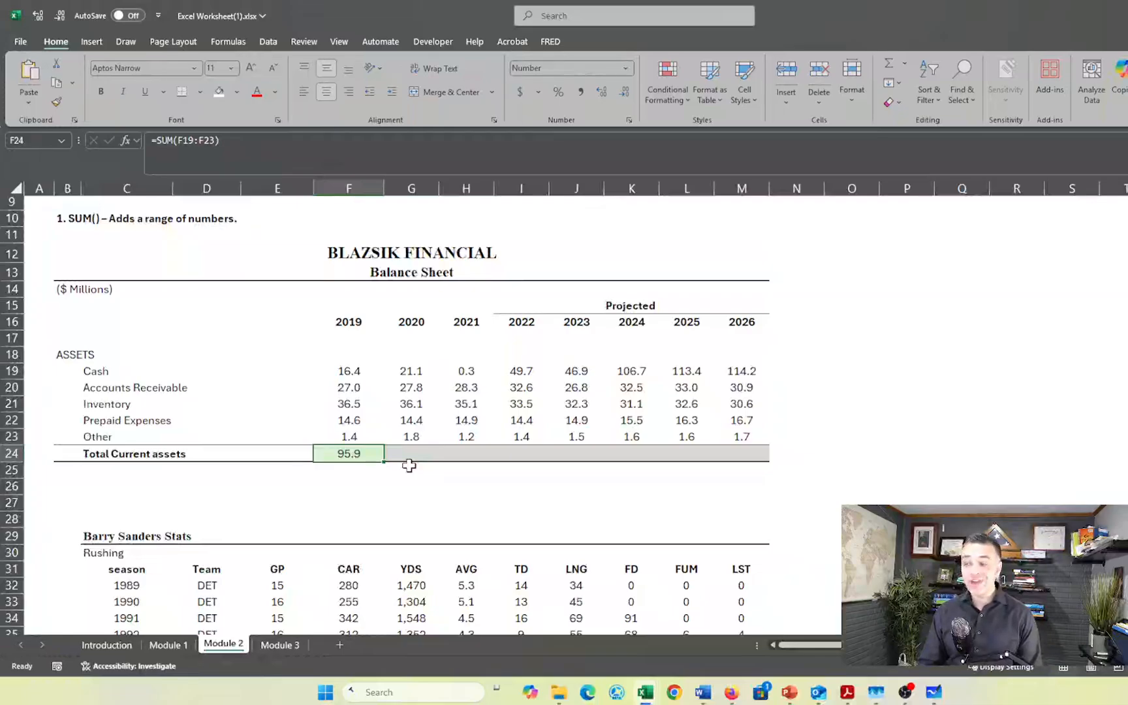
{"action": "key", "text": "shift+Right"}
{"action": "key", "text": "shift+Right"}
{"action": "key", "text": "shift+Right"}
{"action": "key", "text": "shift+Right"}
{"action": "key", "text": "shift+Right"}
{"action": "key", "text": "shift+Right"}
{"action": "key", "text": "shift+Right"}
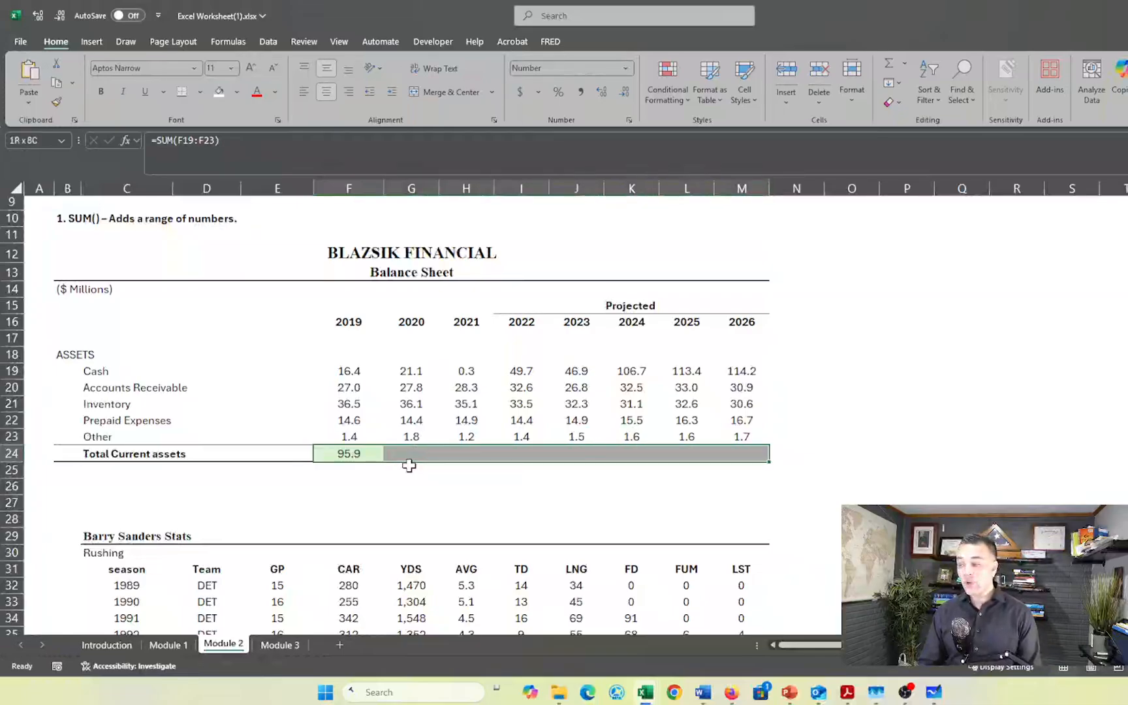
{"action": "key", "text": "ctrl+r"}
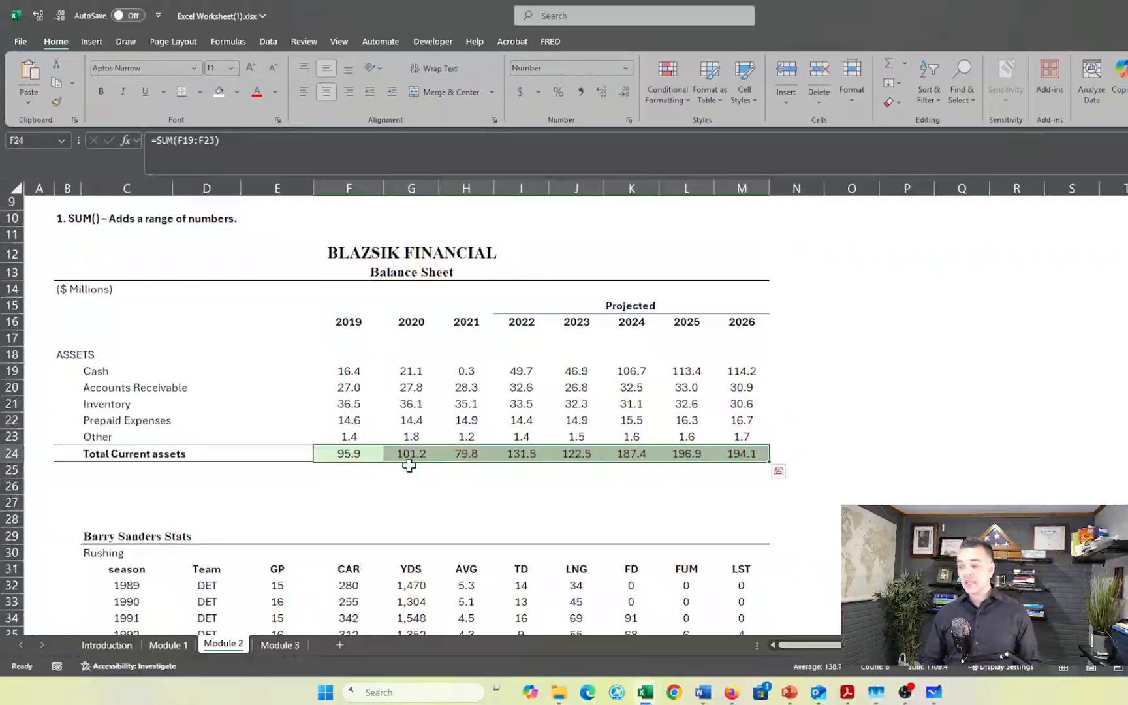
{"action": "left_click", "coordinate": [557, 517]}
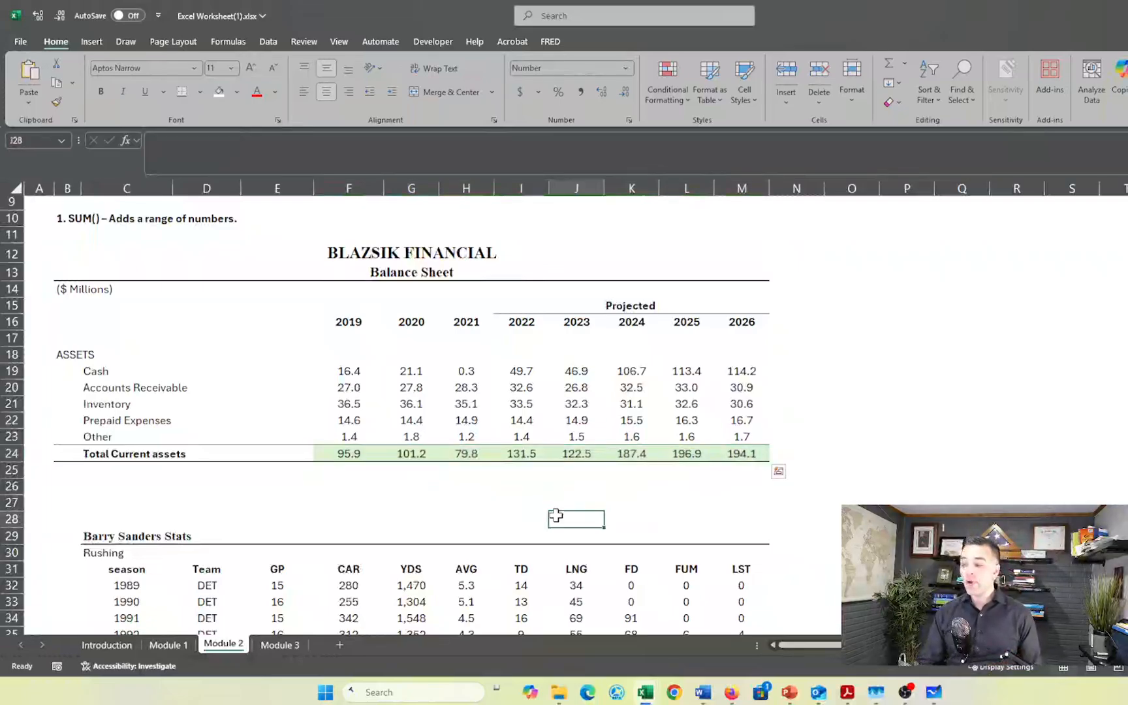
{"action": "left_click", "coordinate": [575, 461]}
{"action": "double_click", "coordinate": [575, 460]}
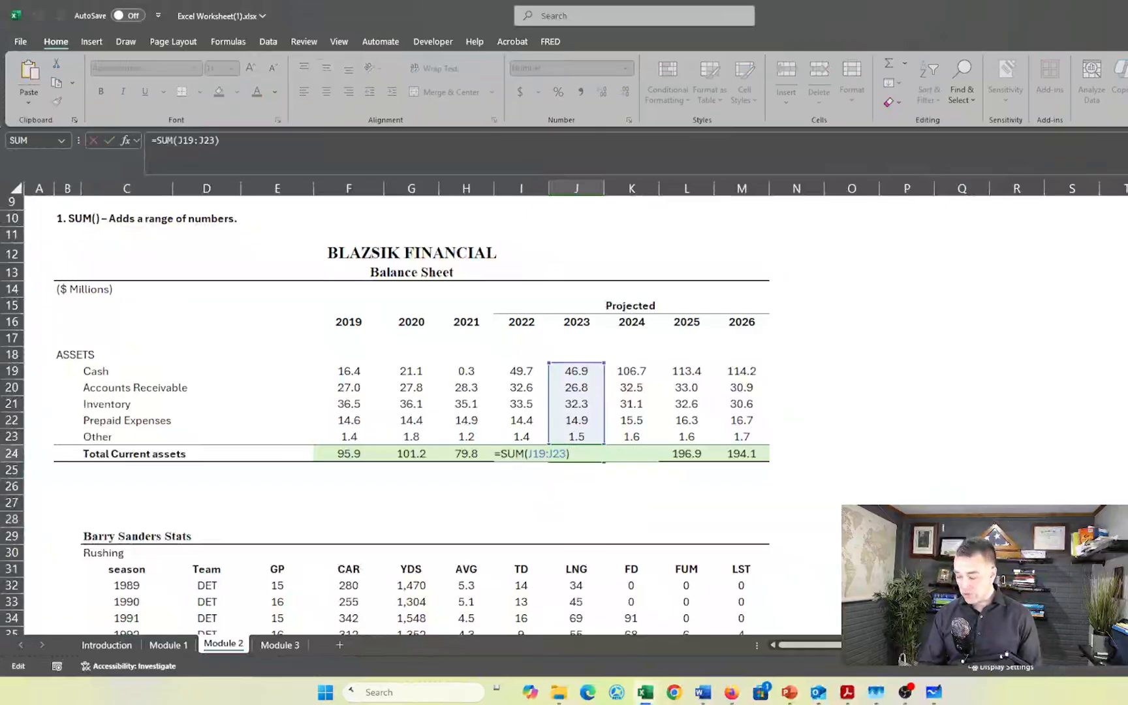
{"action": "key", "text": "Return"}
- Total the games played (GP) in the Career row of the Barry Sanders table with =SUM(E32:E41) in E42
{"action": "scroll", "coordinate": [583, 453], "scroll_direction": "down", "scroll_amount": 5}
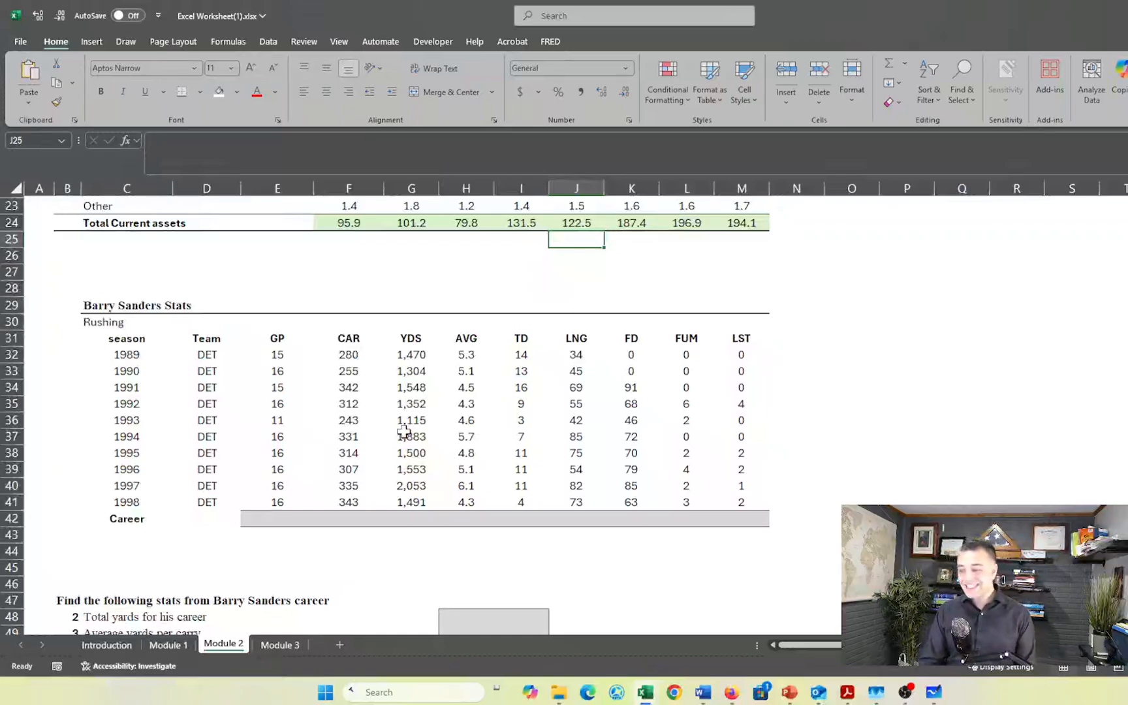
{"action": "left_click", "coordinate": [268, 517]}
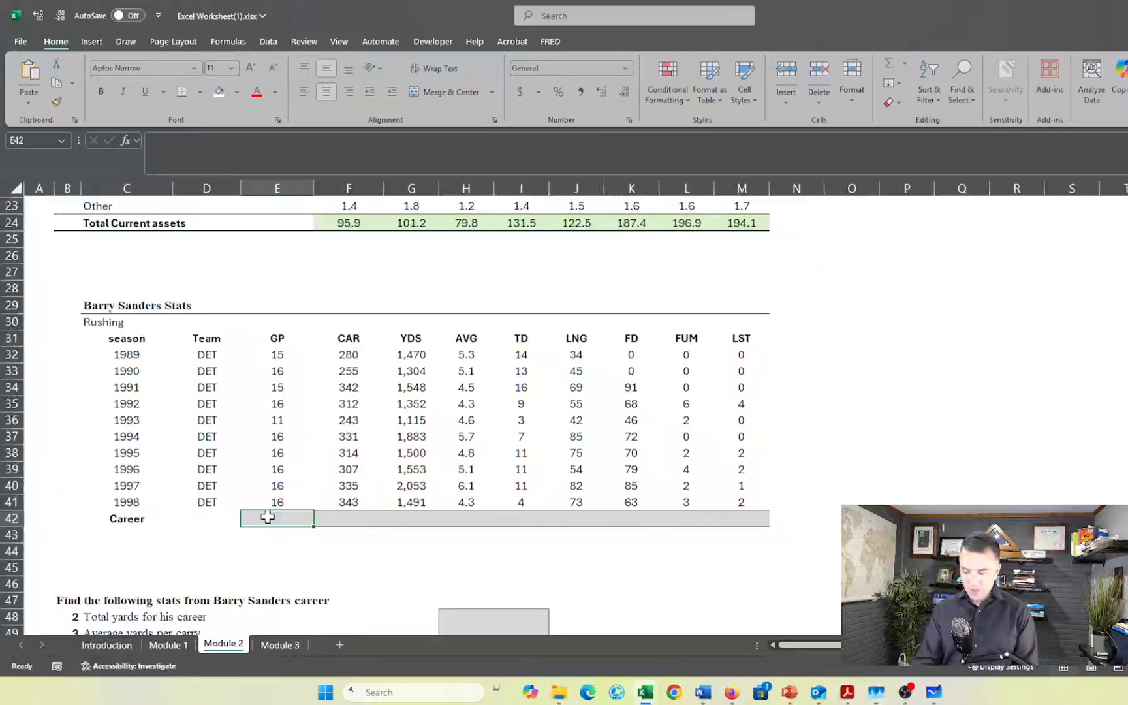
{"action": "key", "text": "alt+equal"}
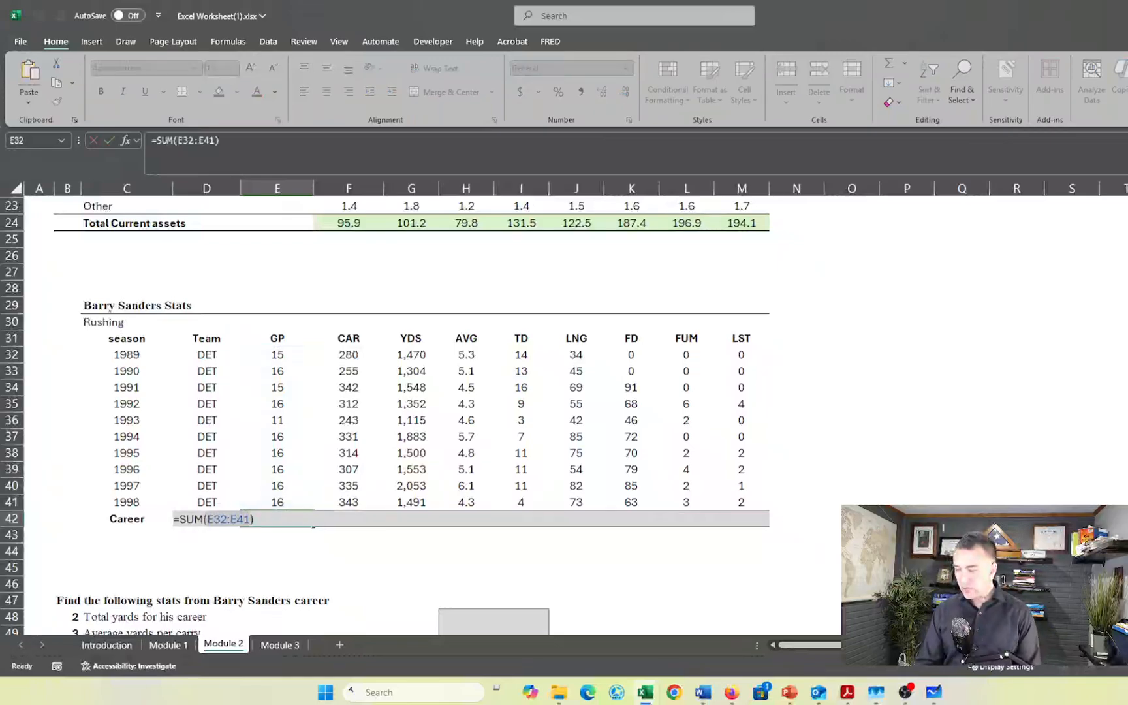
{"action": "key", "text": "Return"}
{"action": "left_click", "coordinate": [268, 517]}
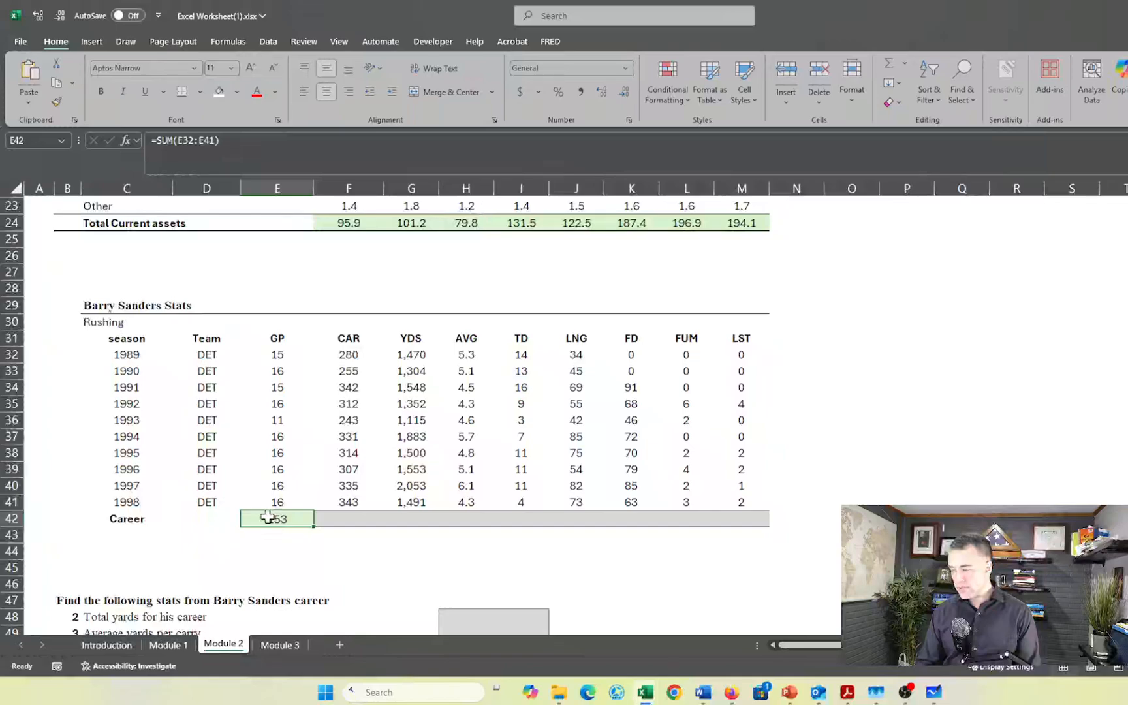
- Fill the Career total formula from E42 across to M42, and check the AVG column's formula in H42
{"action": "key", "text": "shift+Right"}
{"action": "key", "text": "shift+Right"}
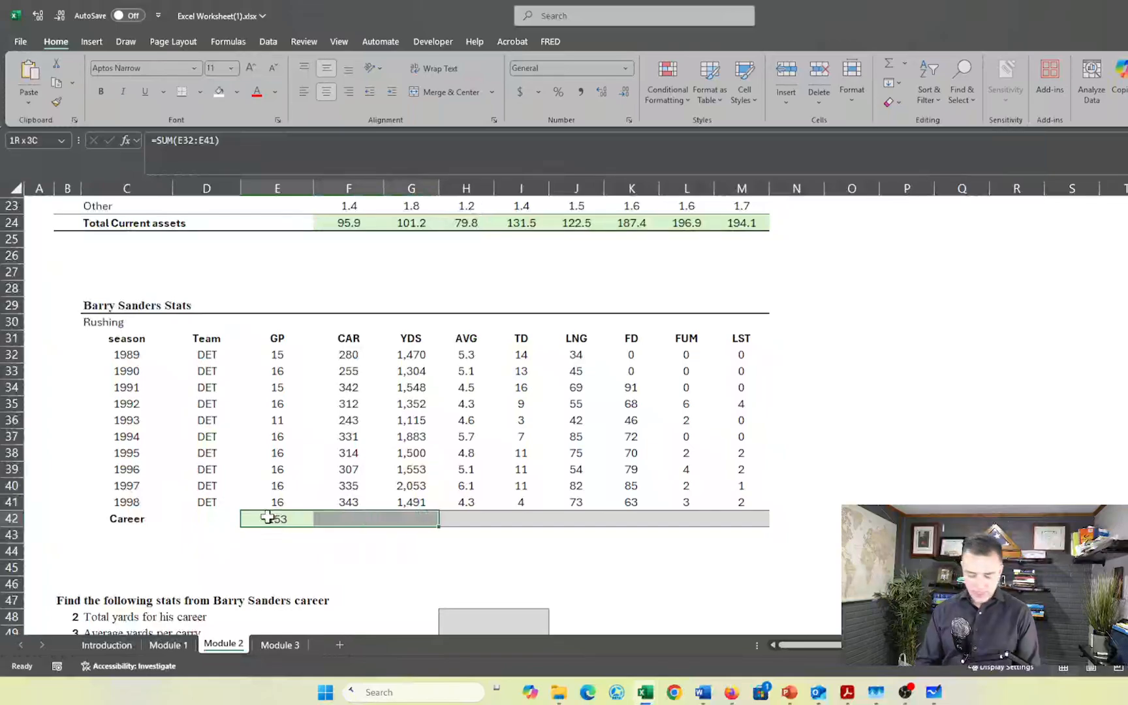
{"action": "key", "text": "ctrl+r"}
{"action": "key", "text": "shift+Right"}
{"action": "key", "text": "shift+Right"}
{"action": "key", "text": "shift+Right"}
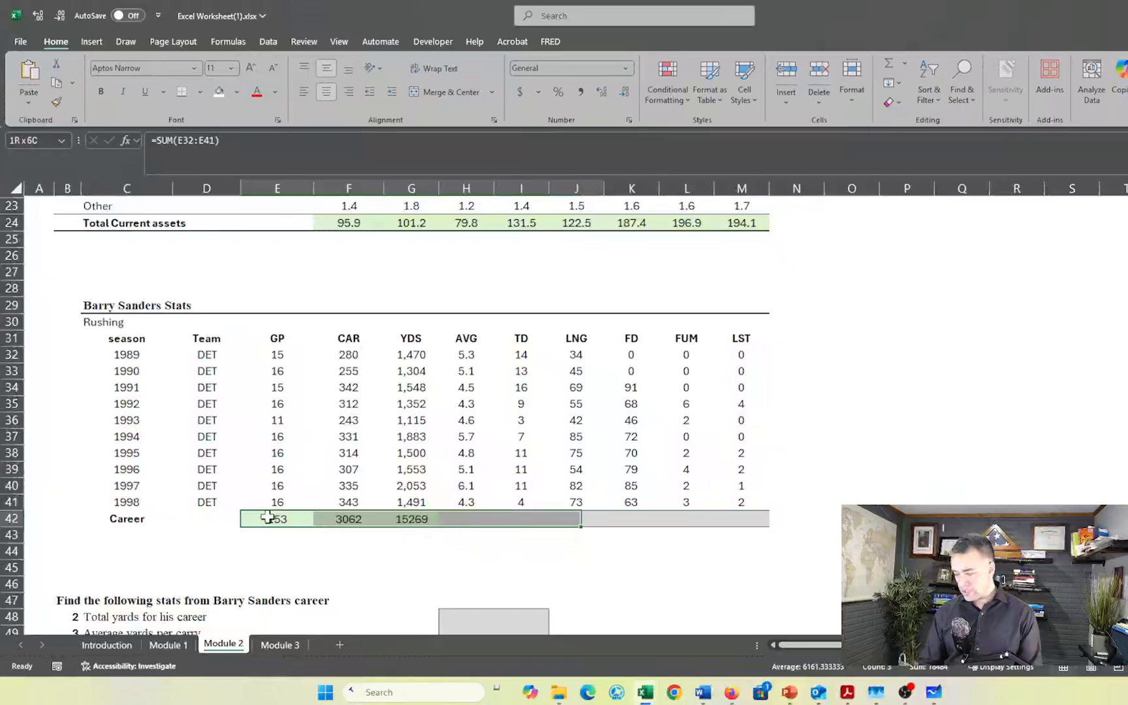
{"action": "key", "text": "shift+Right"}
{"action": "key", "text": "shift+Right"}
{"action": "key", "text": "shift+Right"}
{"action": "key", "text": "ctrl+r"}
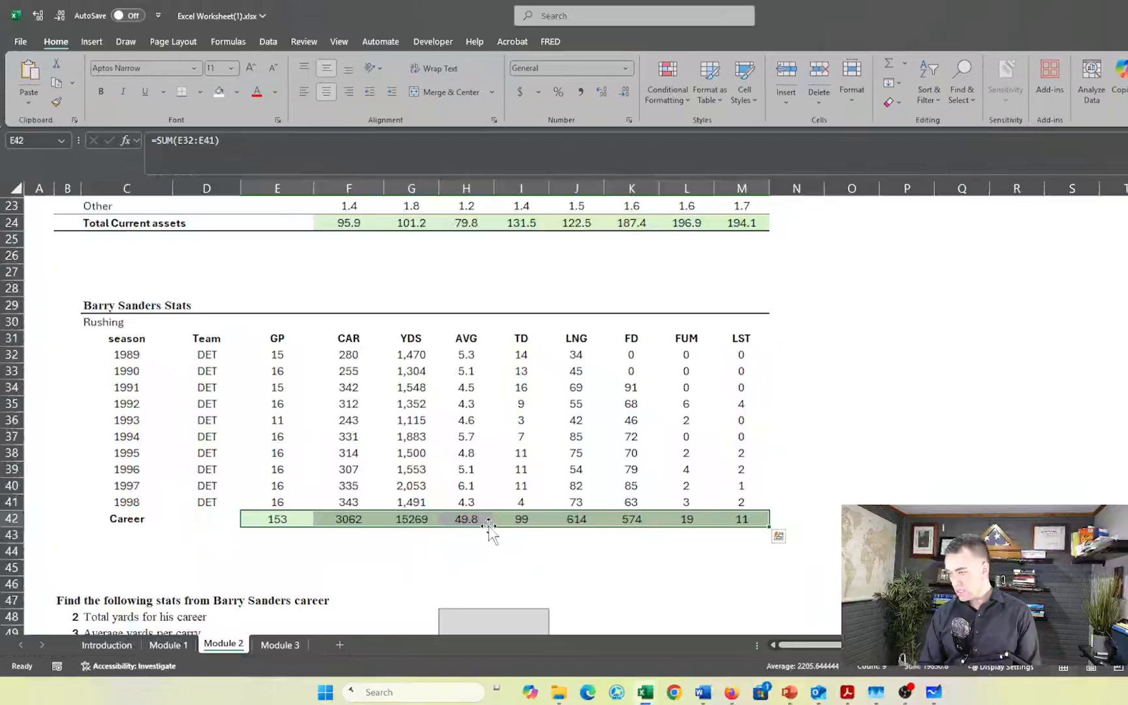
{"action": "left_click", "coordinate": [475, 563]}
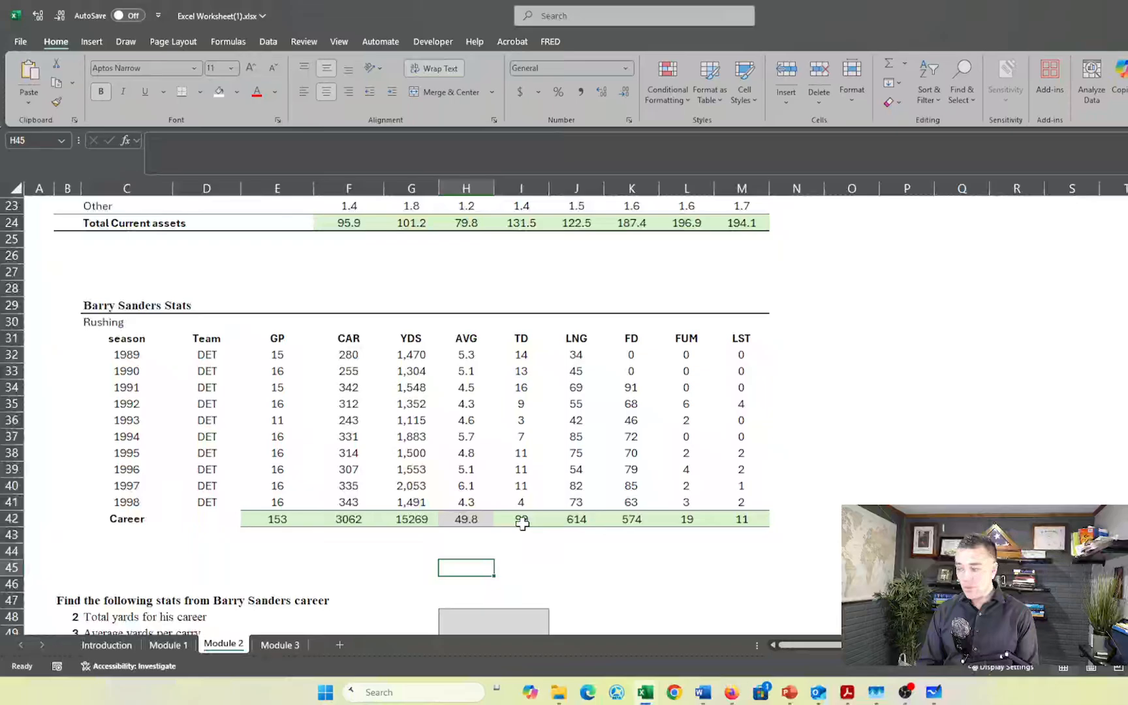
{"action": "left_click", "coordinate": [483, 521]}
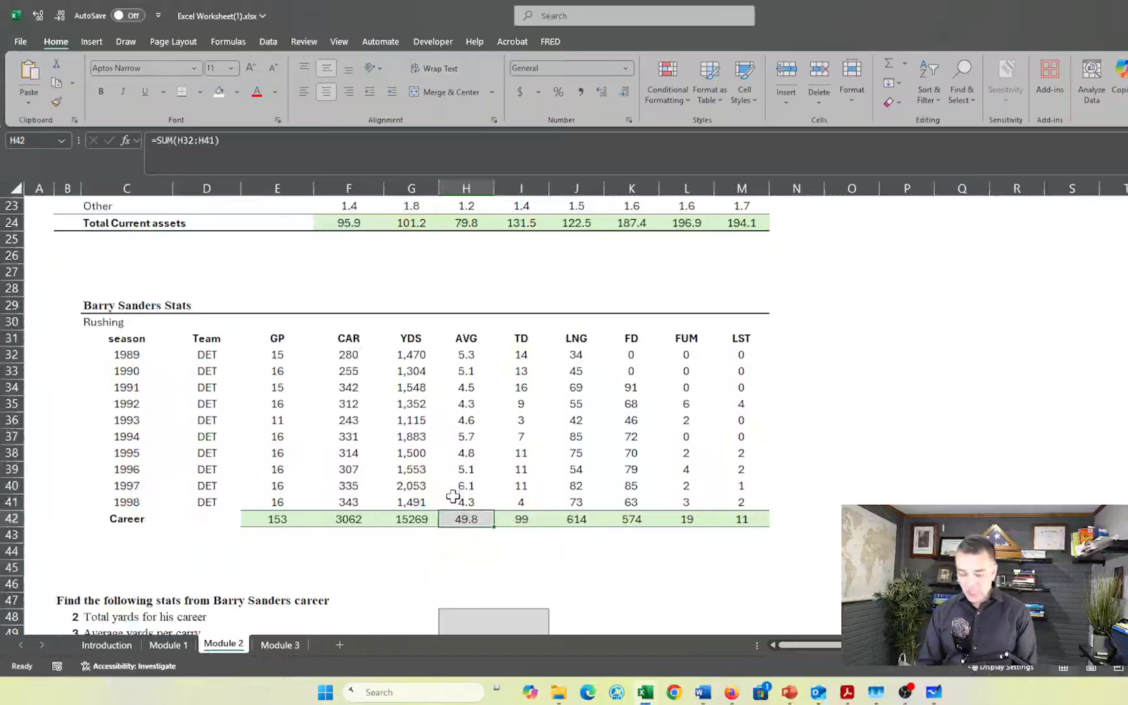
{"action": "type", "text": "="}
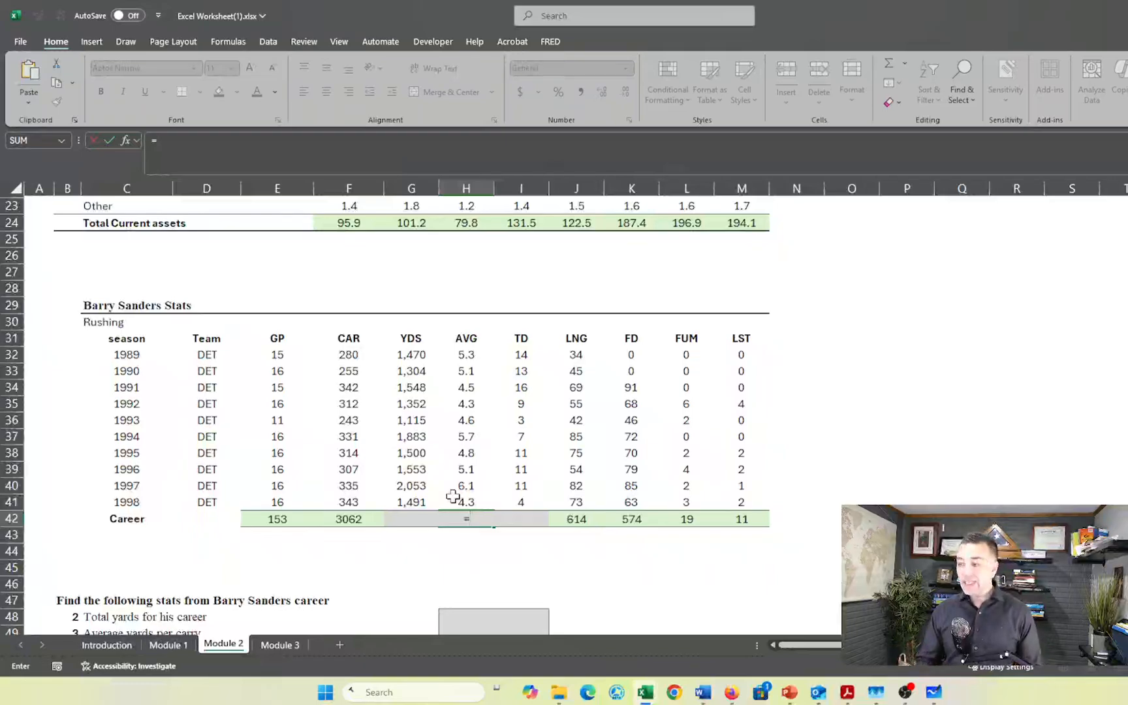
{"action": "type", "text": "aver"}
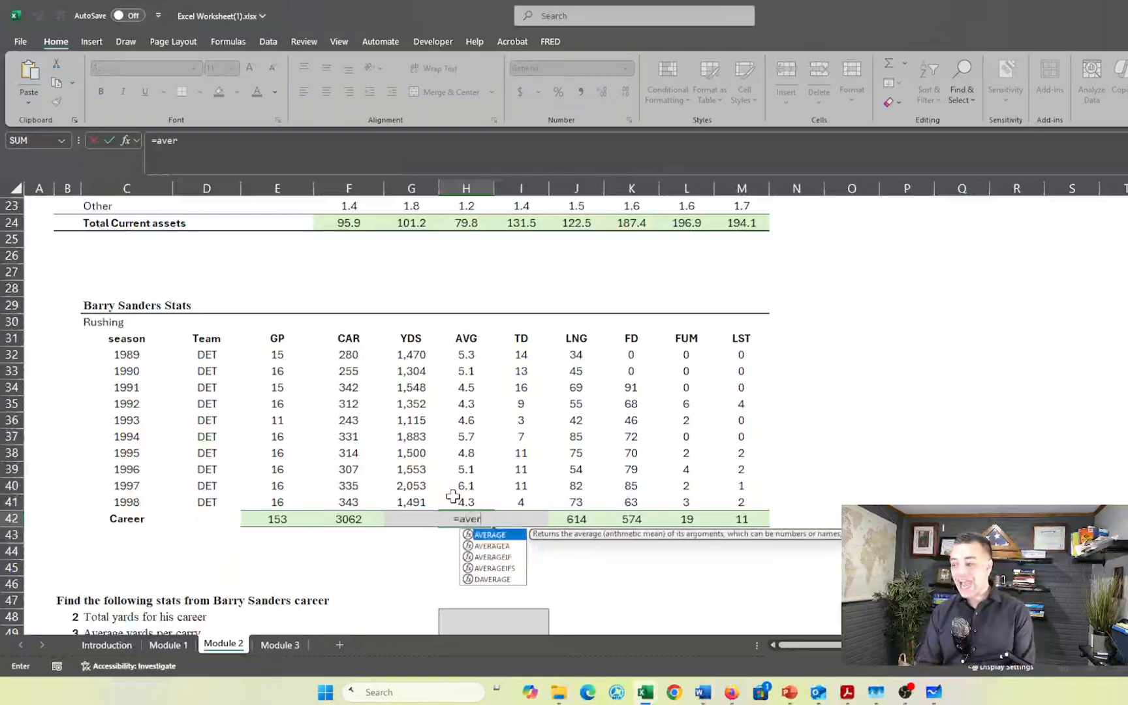
{"action": "key", "text": "Tab"}
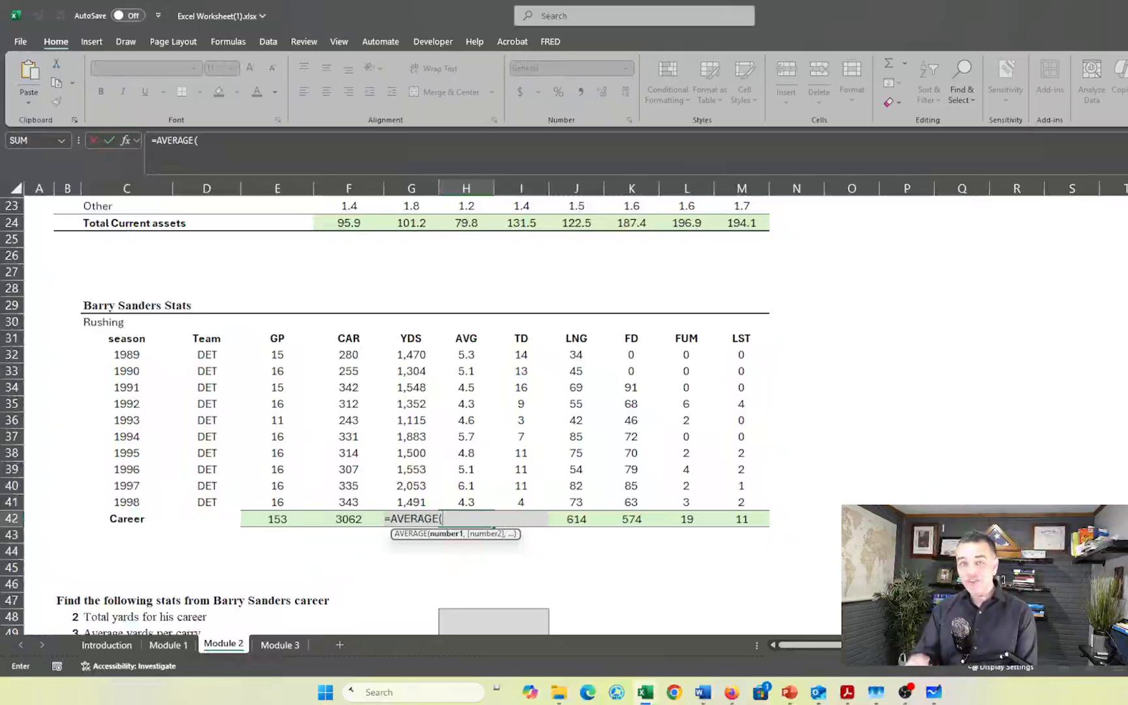
{"action": "key", "text": "BackSpace"}
{"action": "key", "text": "BackSpace"}
{"action": "key", "text": "BackSpace"}
{"action": "key", "text": "BackSpace"}
{"action": "key", "text": "BackSpace"}
{"action": "key", "text": "BackSpace"}
{"action": "key", "text": "BackSpace"}
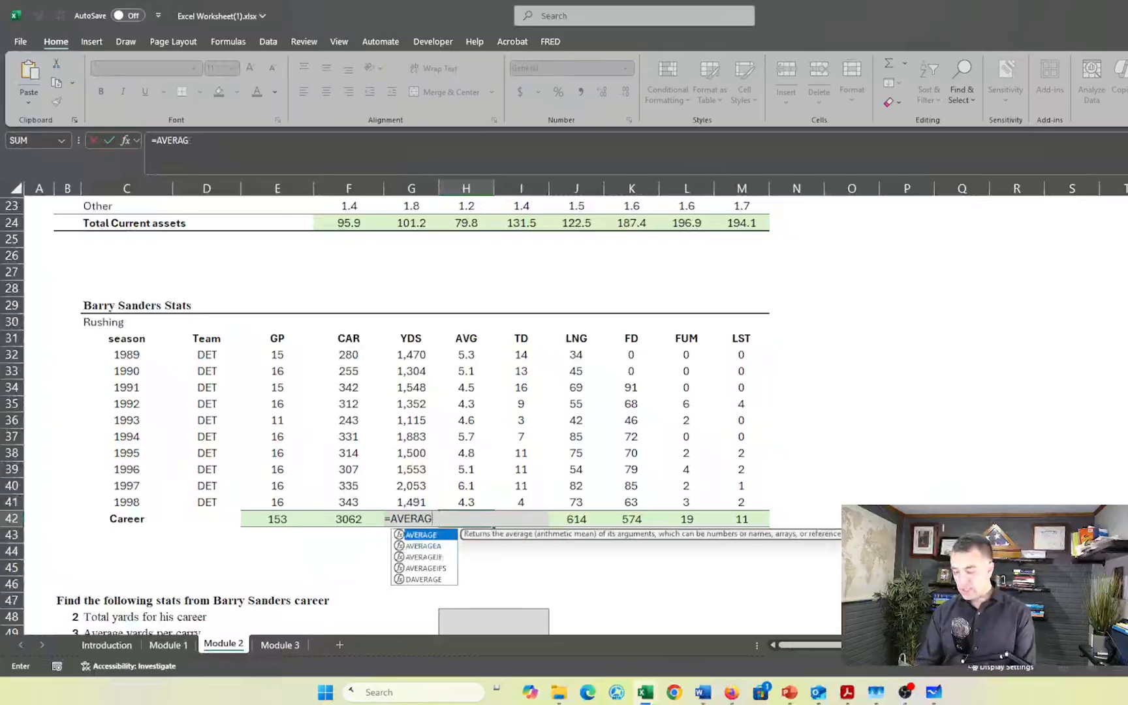
{"action": "key", "text": "BackSpace"}
{"action": "key", "text": "BackSpace"}
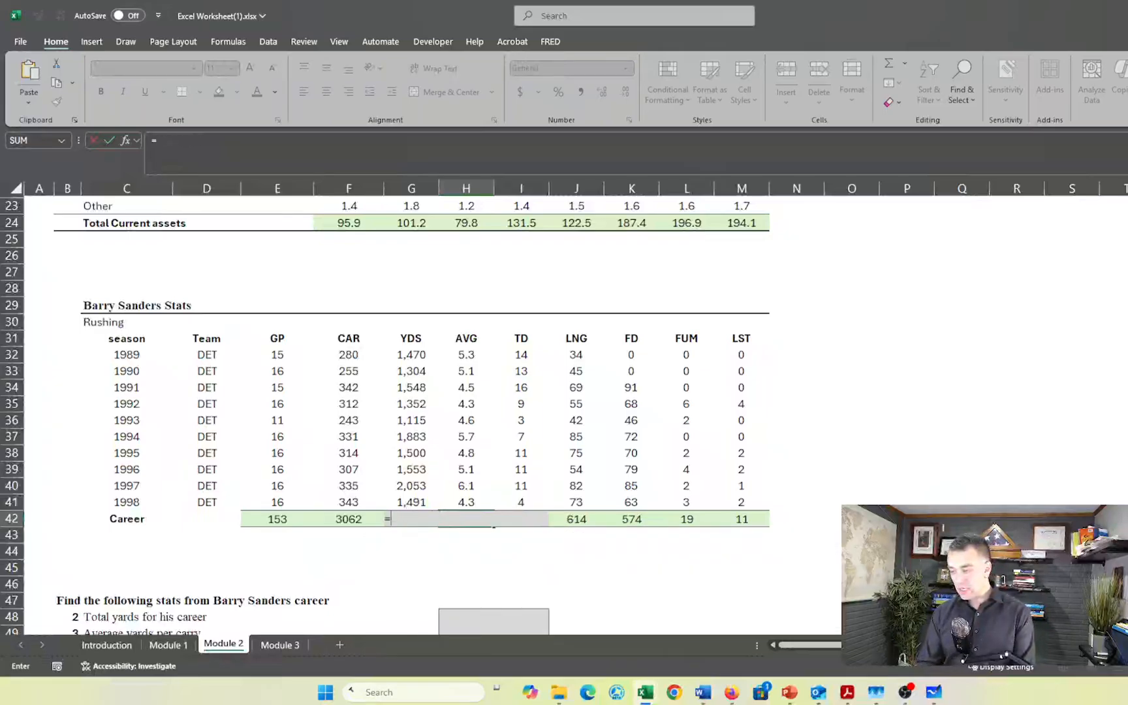
- Replace the Career AVG formula in H42 with =AVERAGE(H32:H41)
{"action": "type", "text": "=aver"}
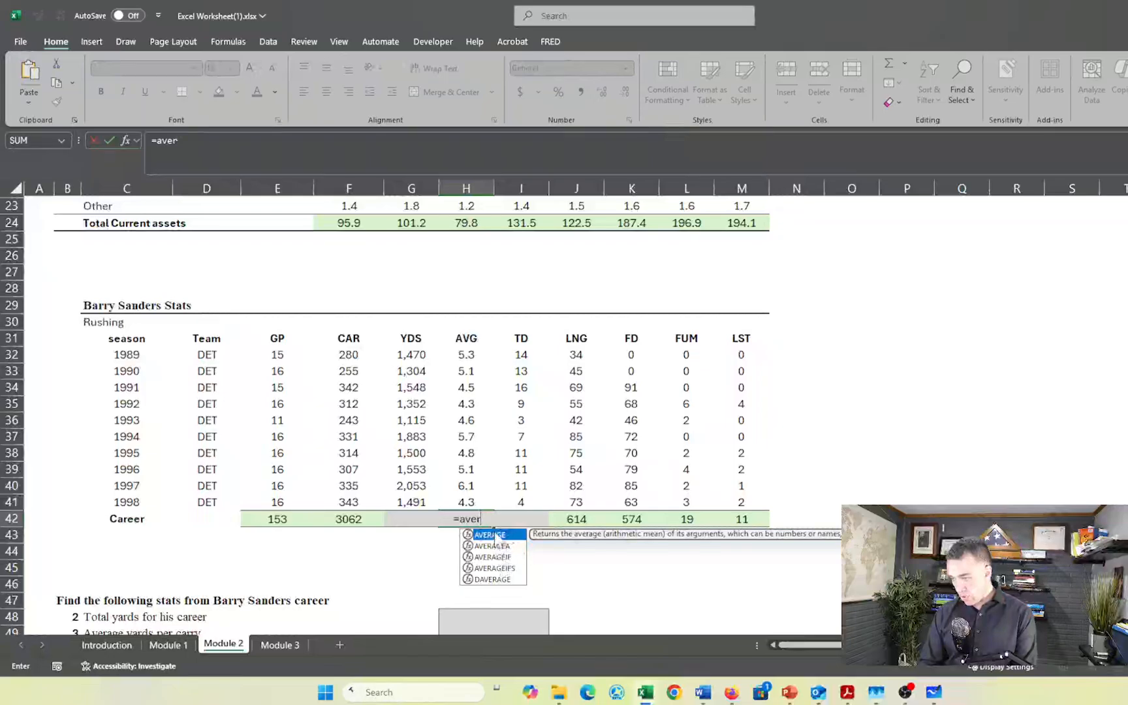
{"action": "double_click", "coordinate": [494, 536]}
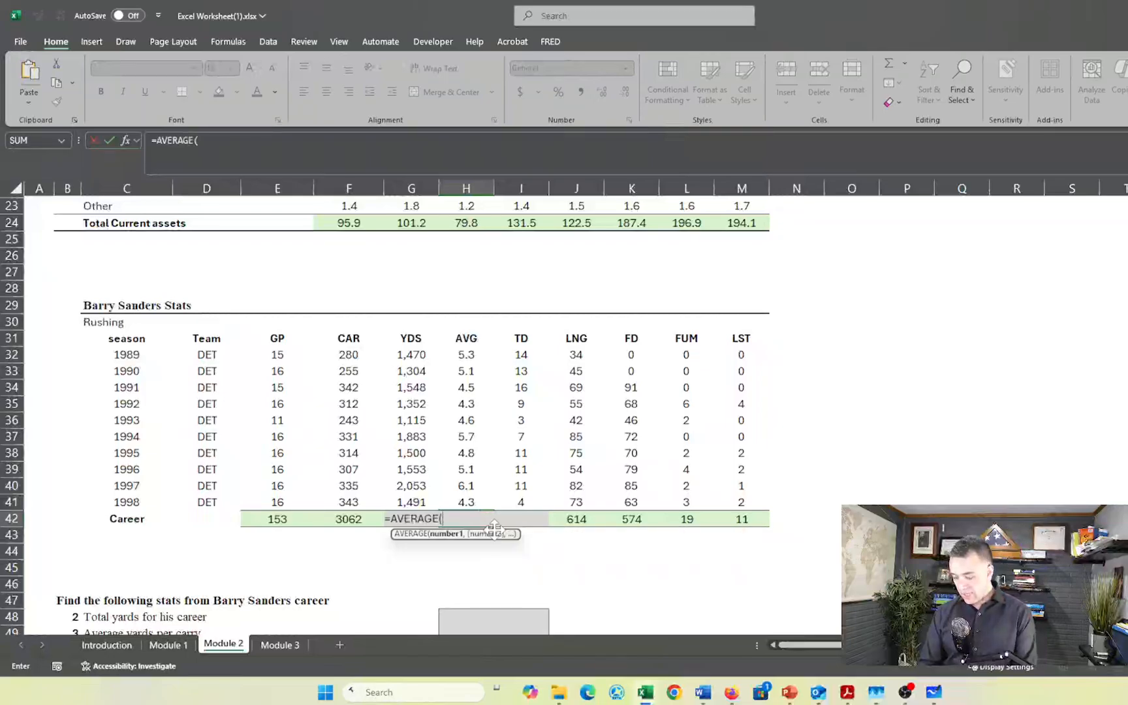
{"action": "left_click_drag", "start_coordinate": [466, 502], "coordinate": [469, 356]}
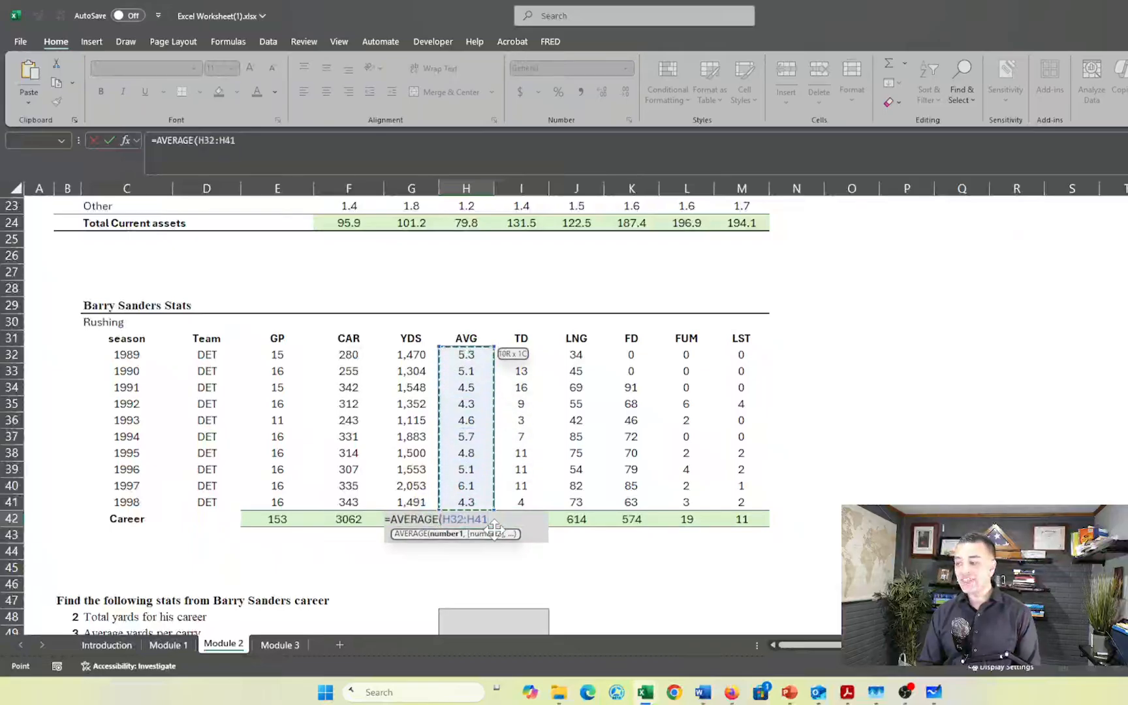
{"action": "type", "text": ")"}
{"action": "key", "text": "Return"}
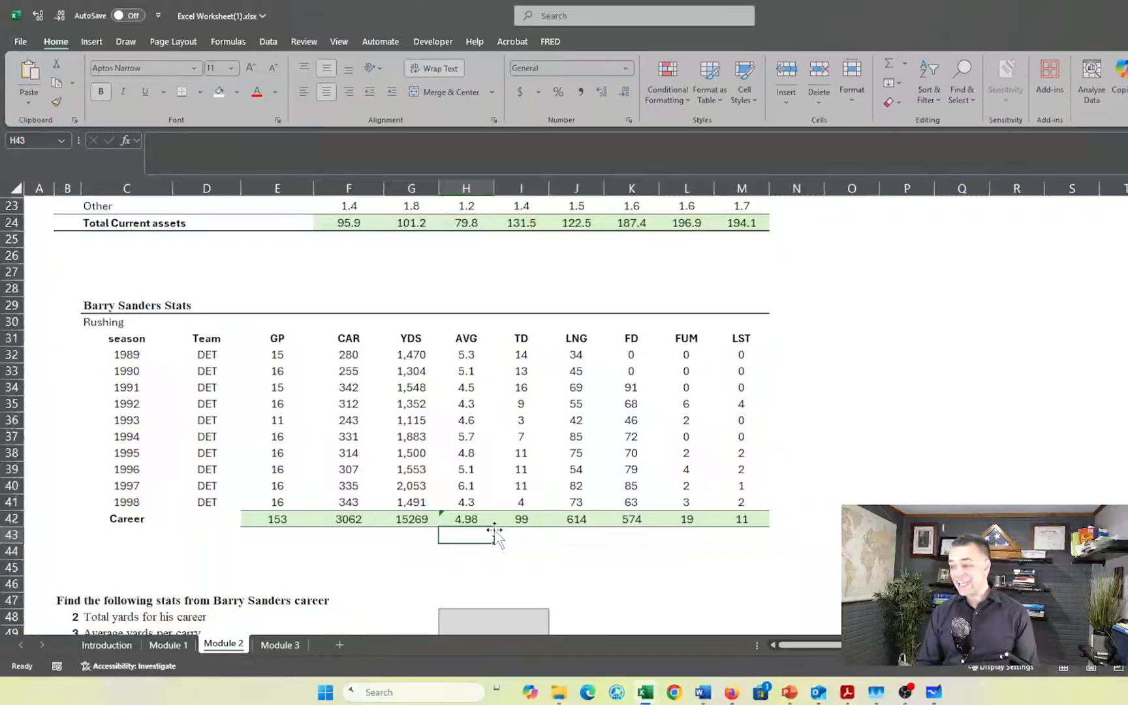
- Answer the total career yards question in H48 with =SUM(G32:G41), summing the season YDS values
{"action": "scroll", "coordinate": [494, 534], "scroll_direction": "down", "scroll_amount": 5}
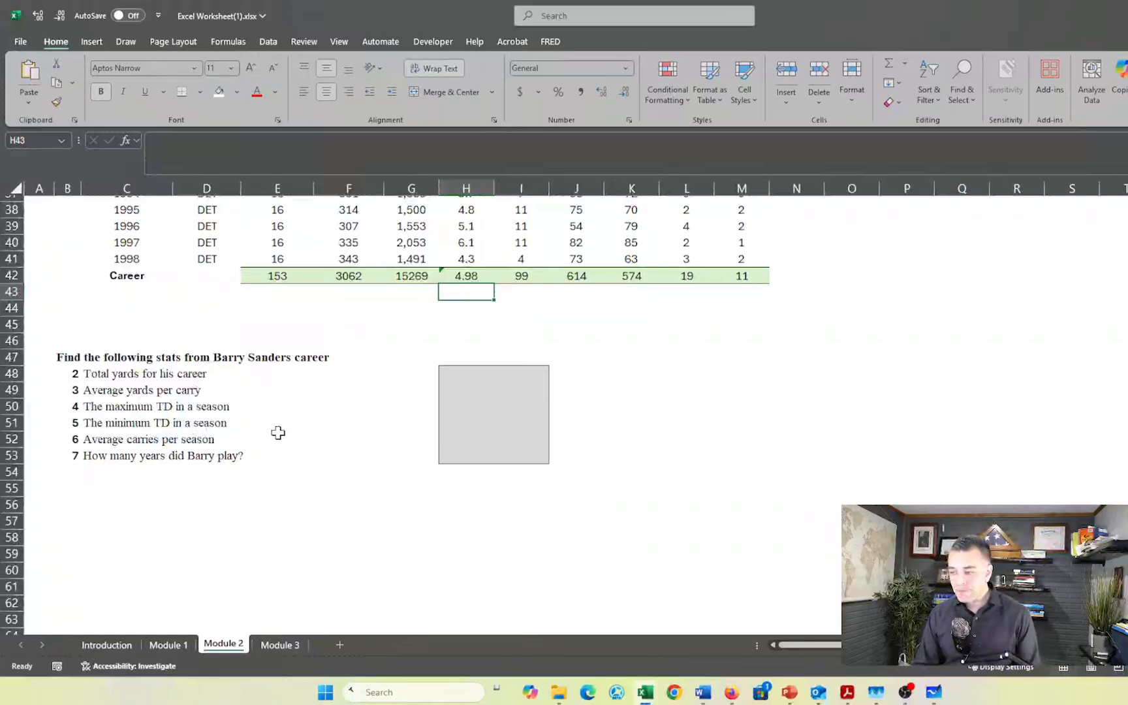
{"action": "scroll", "coordinate": [278, 433], "scroll_direction": "up", "scroll_amount": 2}
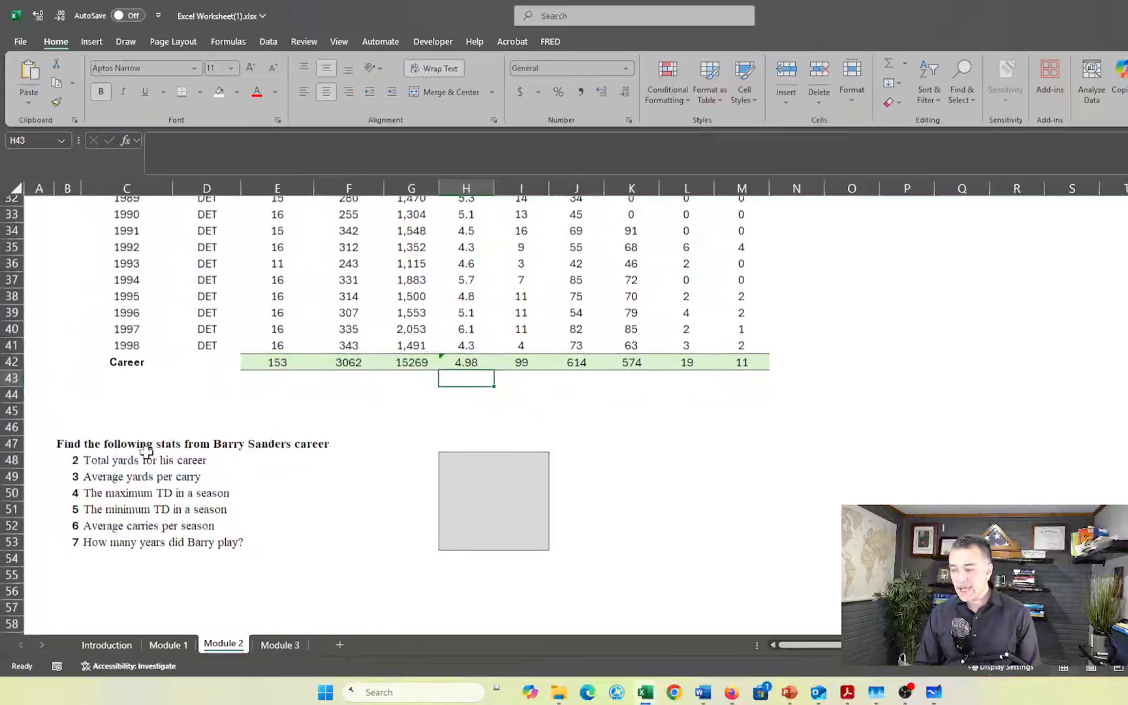
{"action": "left_click", "coordinate": [506, 464]}
{"action": "type", "text": "=sum"}
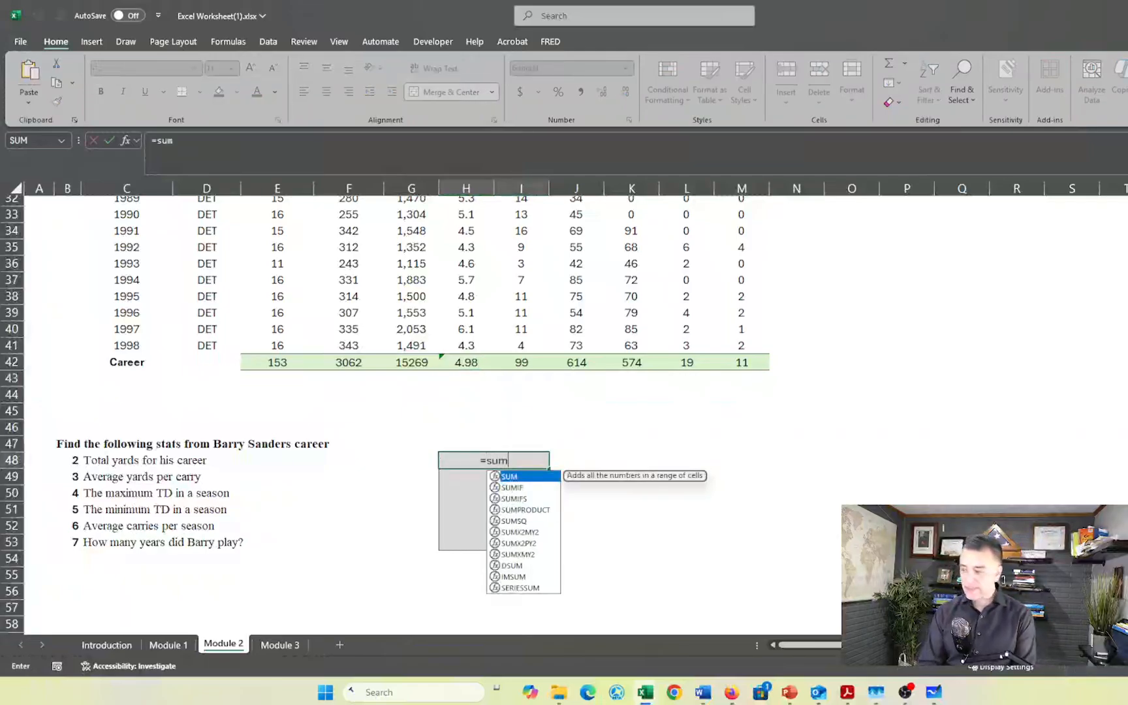
{"action": "key", "text": "Tab"}
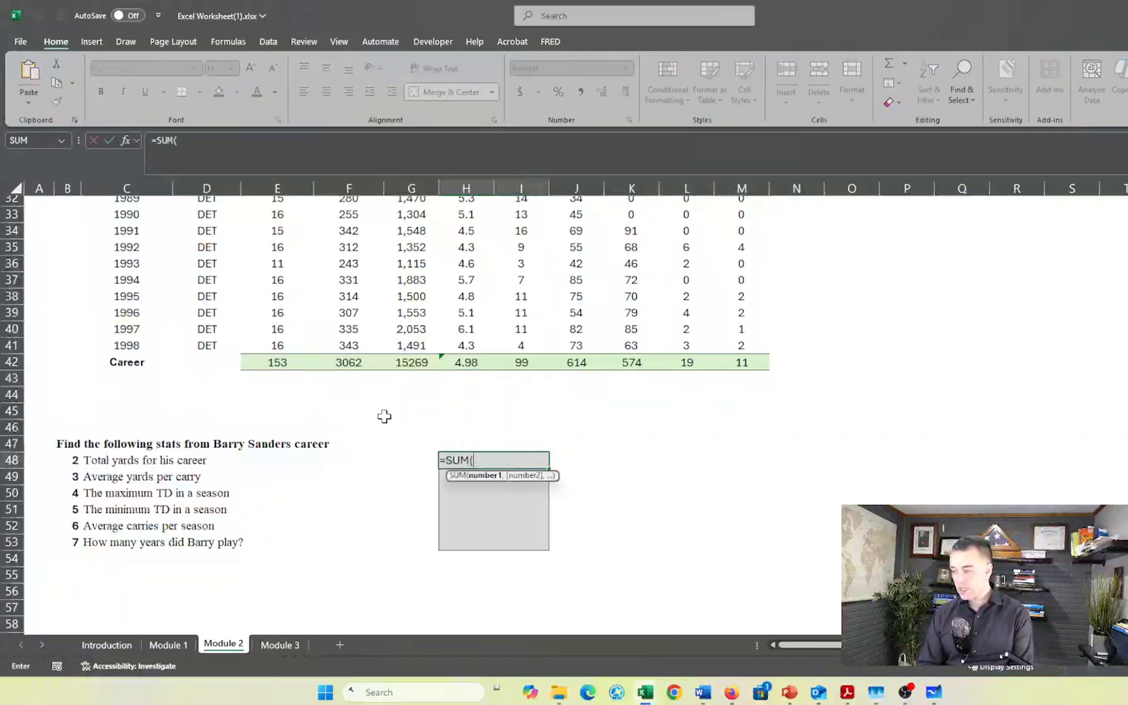
{"action": "scroll", "coordinate": [370, 398], "scroll_direction": "up", "scroll_amount": 2}
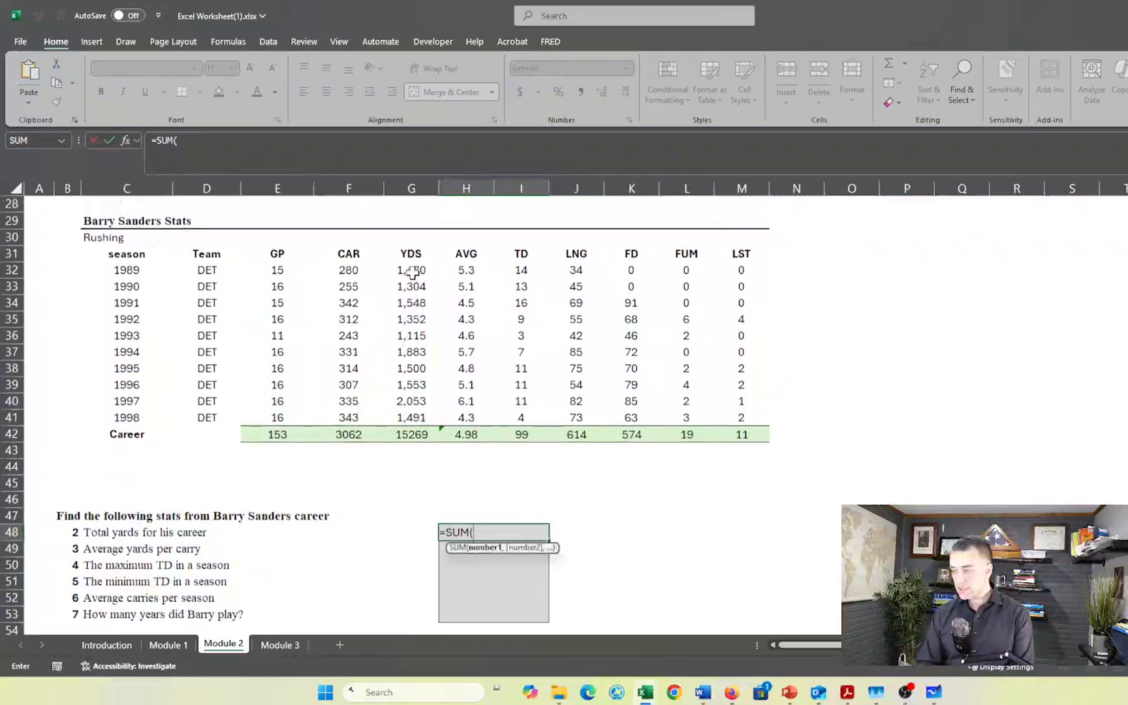
{"action": "left_click", "coordinate": [413, 271]}
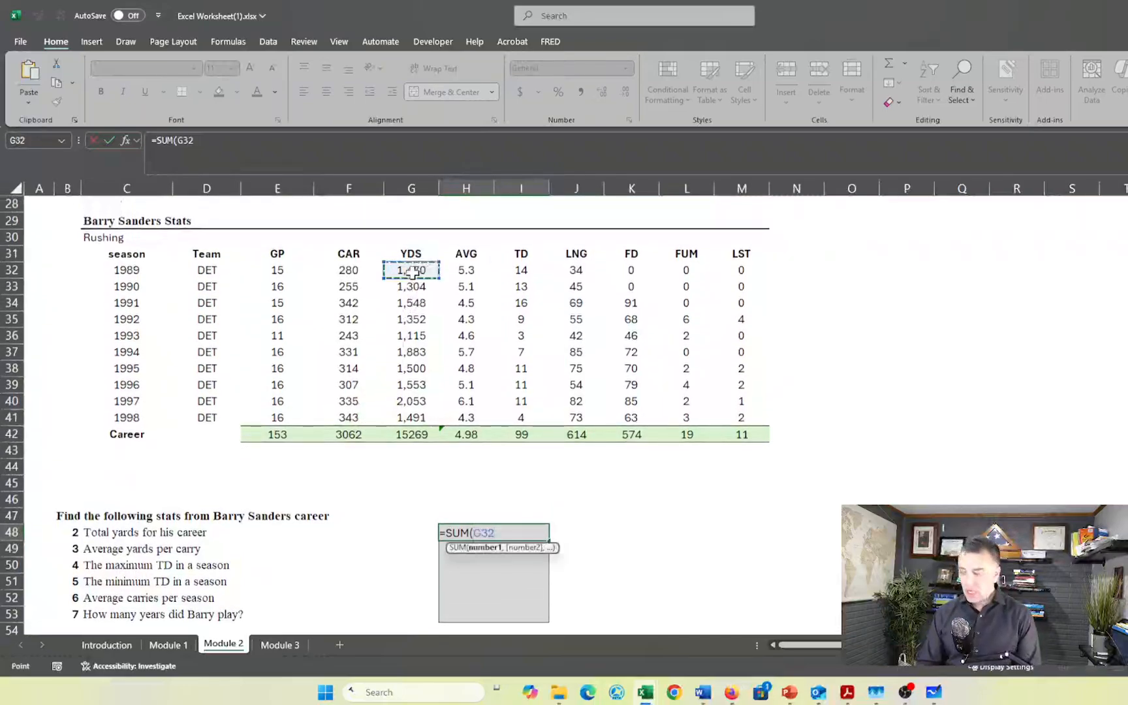
{"action": "key", "text": "shift+Down"}
{"action": "key", "text": "shift+Down"}
{"action": "key", "text": "shift+Down"}
{"action": "key", "text": "shift+Down"}
{"action": "key", "text": "shift+Down"}
{"action": "key", "text": "shift+Down"}
{"action": "key", "text": "shift+Down"}
{"action": "key", "text": "shift+Down"}
{"action": "key", "text": "shift+Down"}
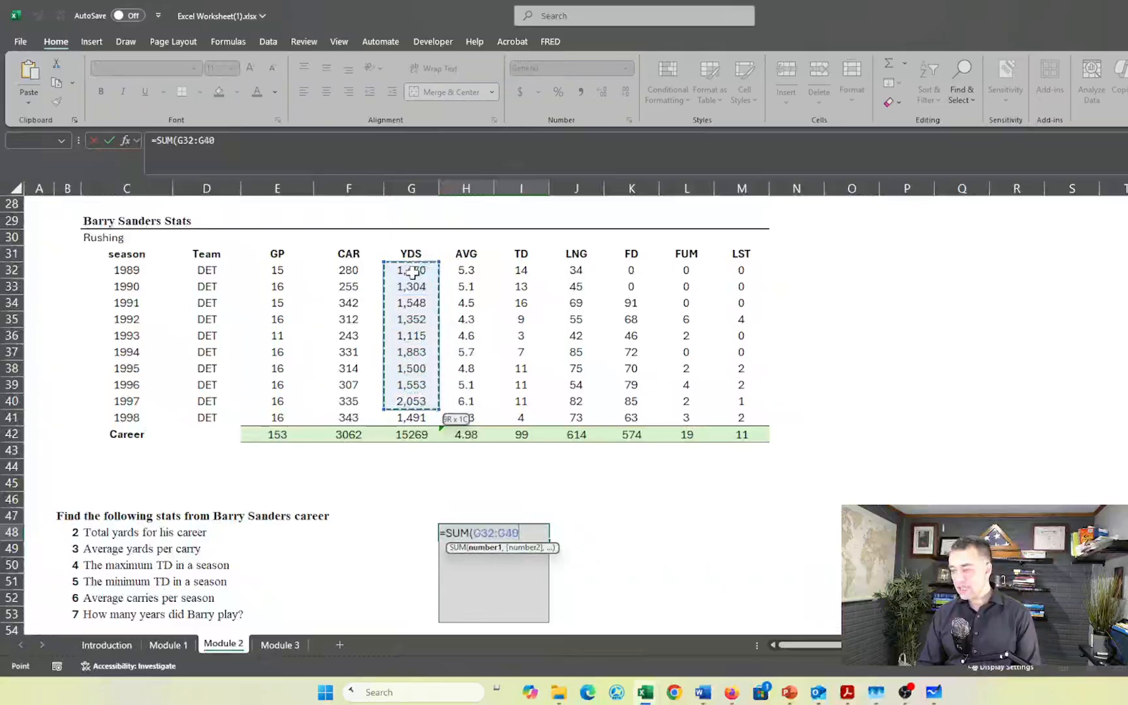
{"action": "key", "text": "Return"}
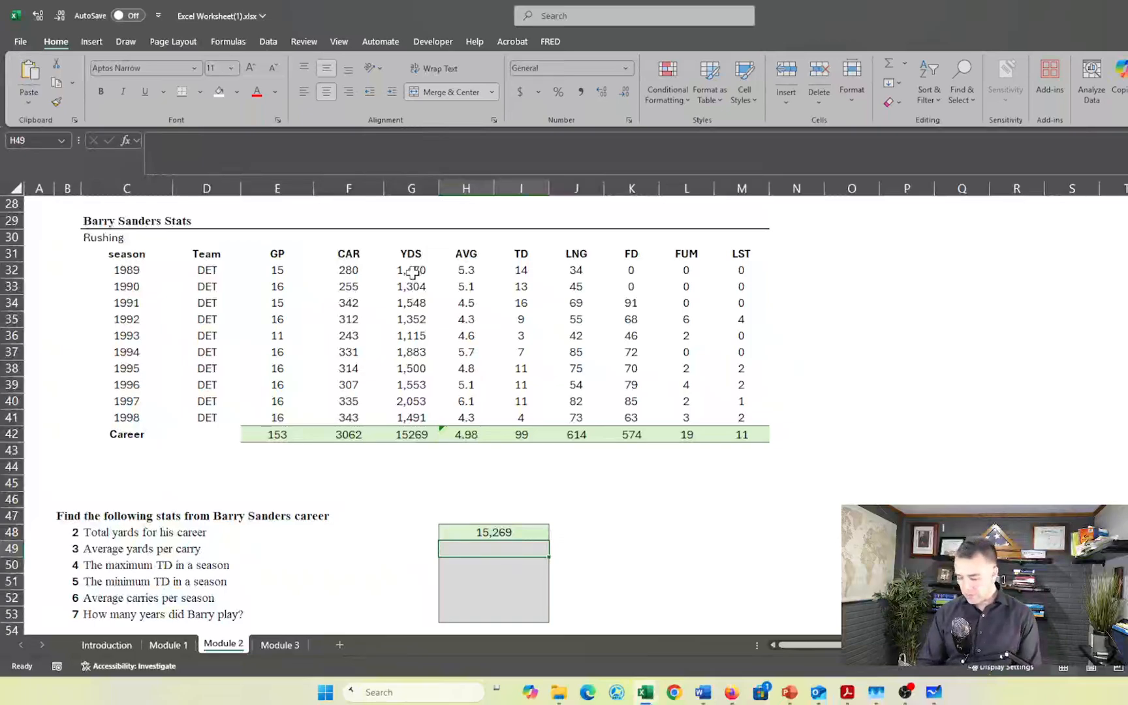
- Calculate the average yards per carry in H49 with =AVERAGE(H32:H41)
{"action": "type", "text": "=AVERAGE("}
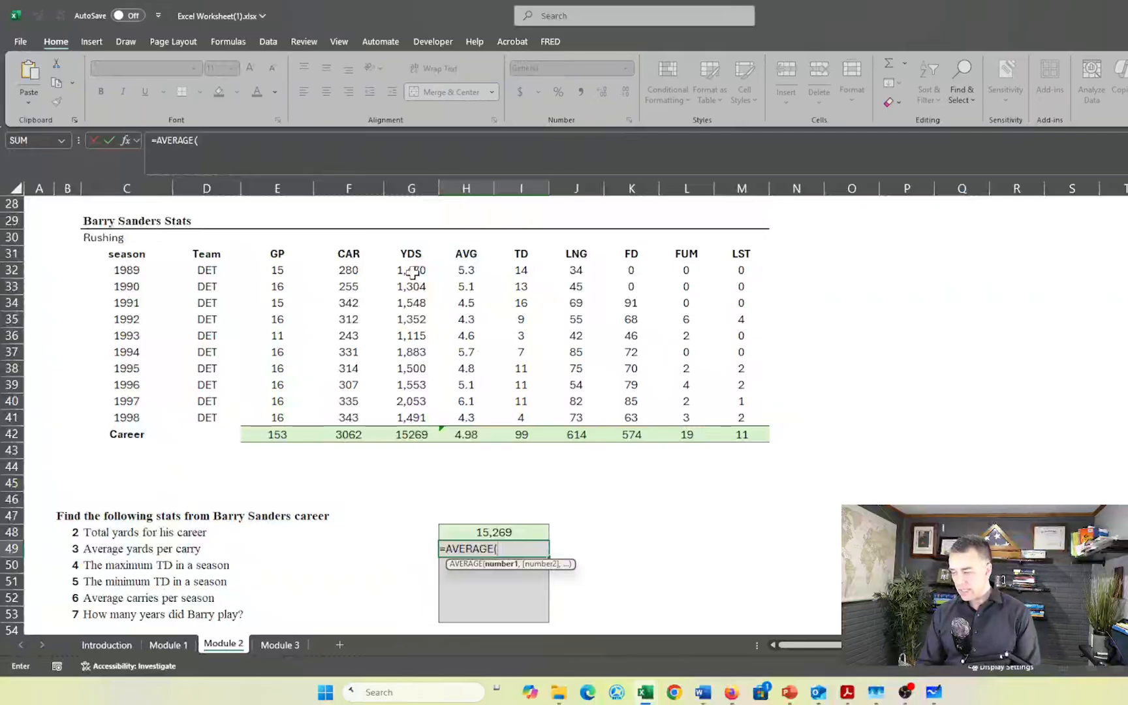
{"action": "key", "text": "Up"}
{"action": "key", "text": "Up"}
{"action": "key", "text": "Up"}
{"action": "key", "text": "Up"}
{"action": "key", "text": "Up"}
{"action": "key", "text": "Up"}
{"action": "key", "text": "Up"}
{"action": "key", "text": "Up"}
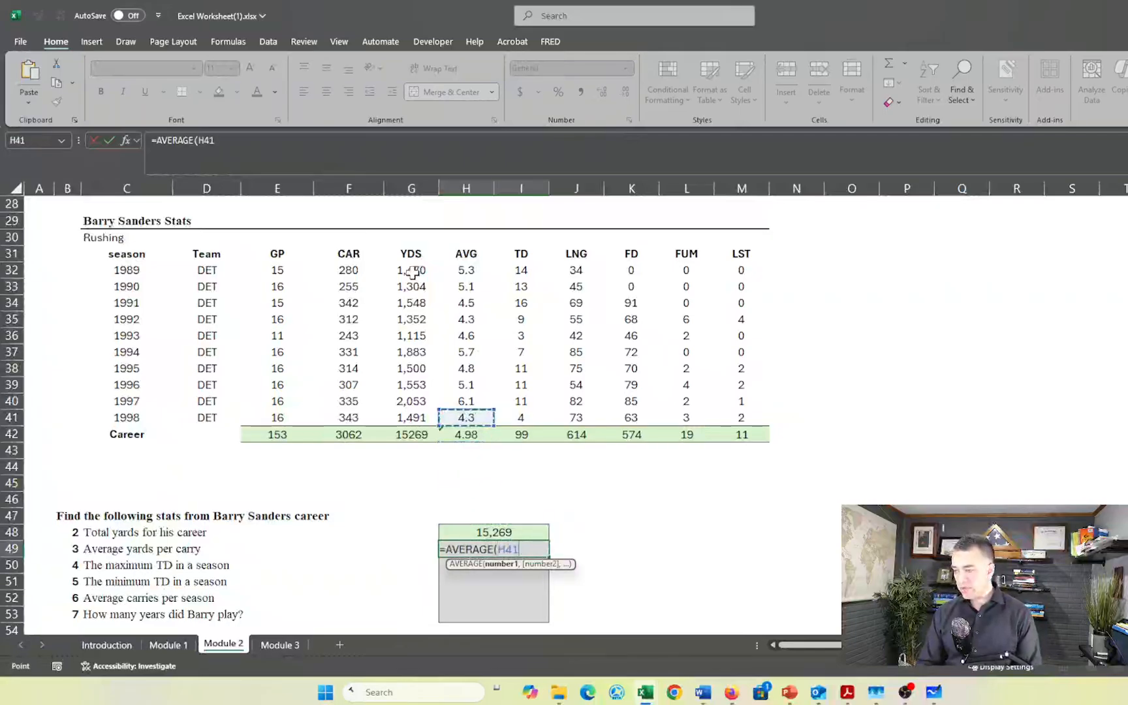
{"action": "key", "text": "shift+Up"}
{"action": "key", "text": "shift+Up"}
{"action": "key", "text": "shift+Up"}
{"action": "key", "text": "shift+Up"}
{"action": "key", "text": "shift+Up"}
{"action": "key", "text": "shift+Up"}
{"action": "key", "text": "shift+Up"}
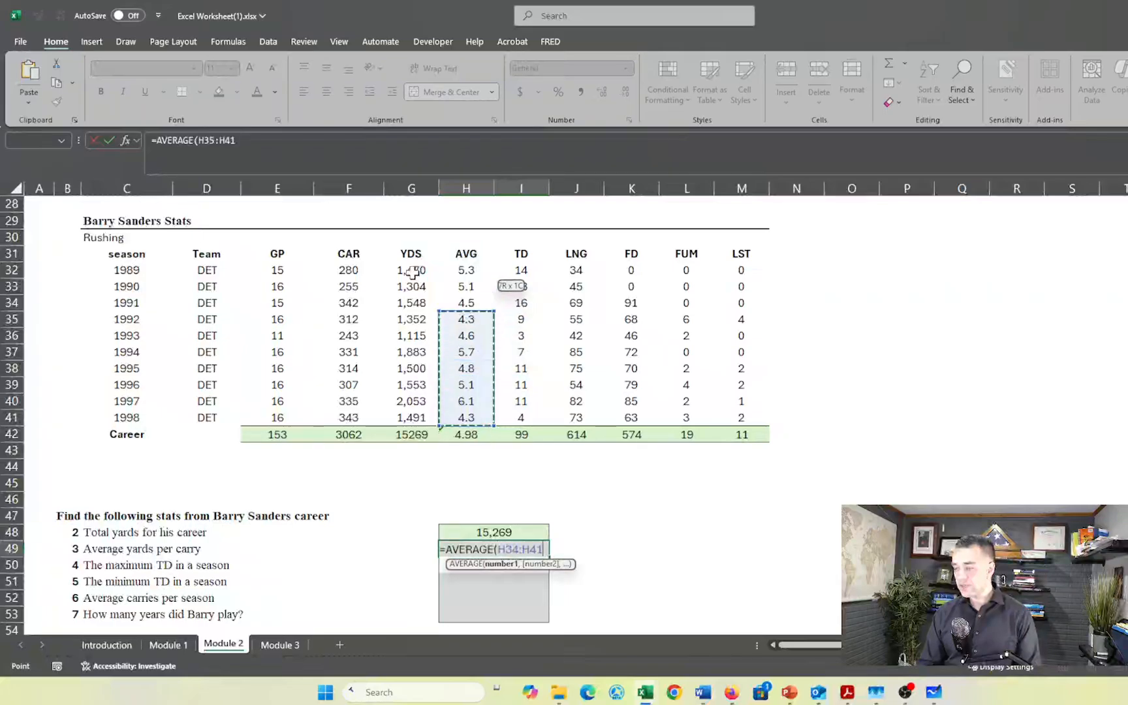
{"action": "key", "text": "shift+Up"}
{"action": "key", "text": "shift+Up"}
{"action": "key", "text": "Return"}
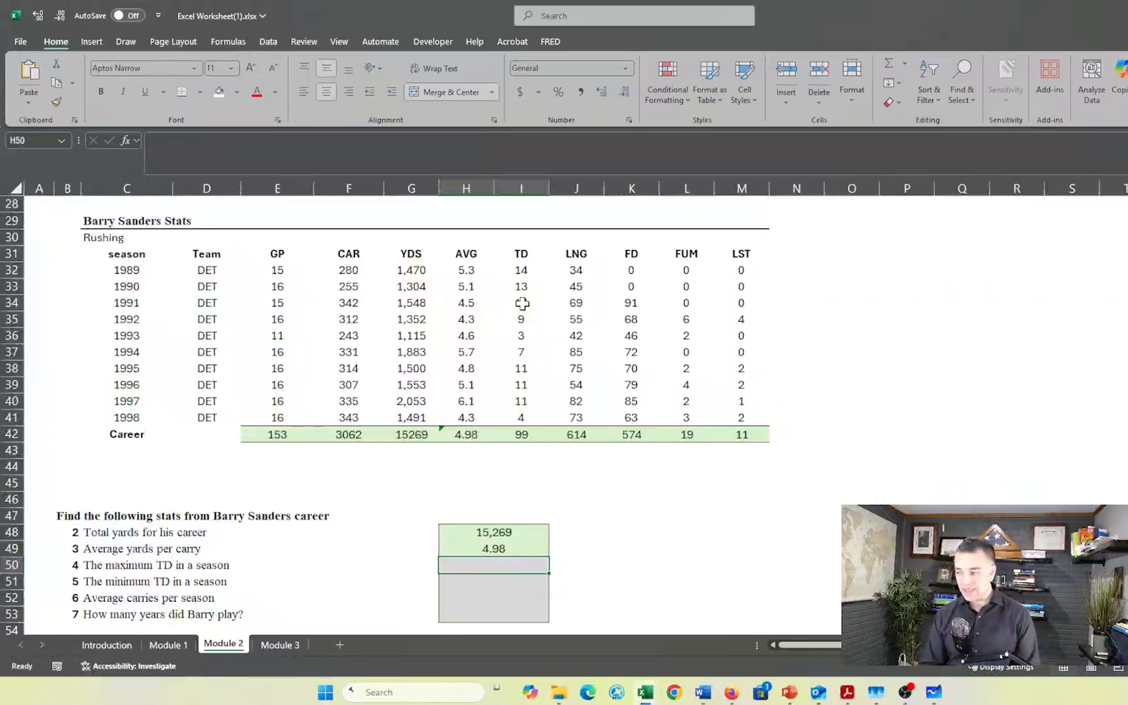
- Find the maximum TD in a season in H50 with =MAX(I32:I41)
{"action": "type", "text": "="}
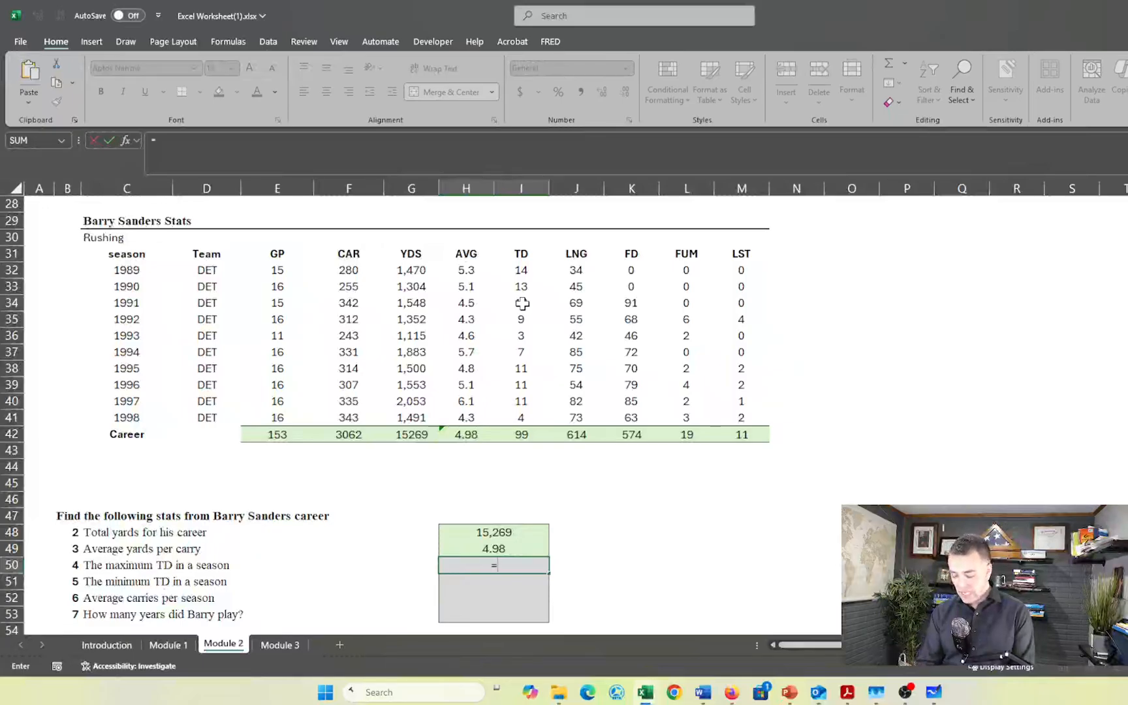
{"action": "type", "text": "max"}
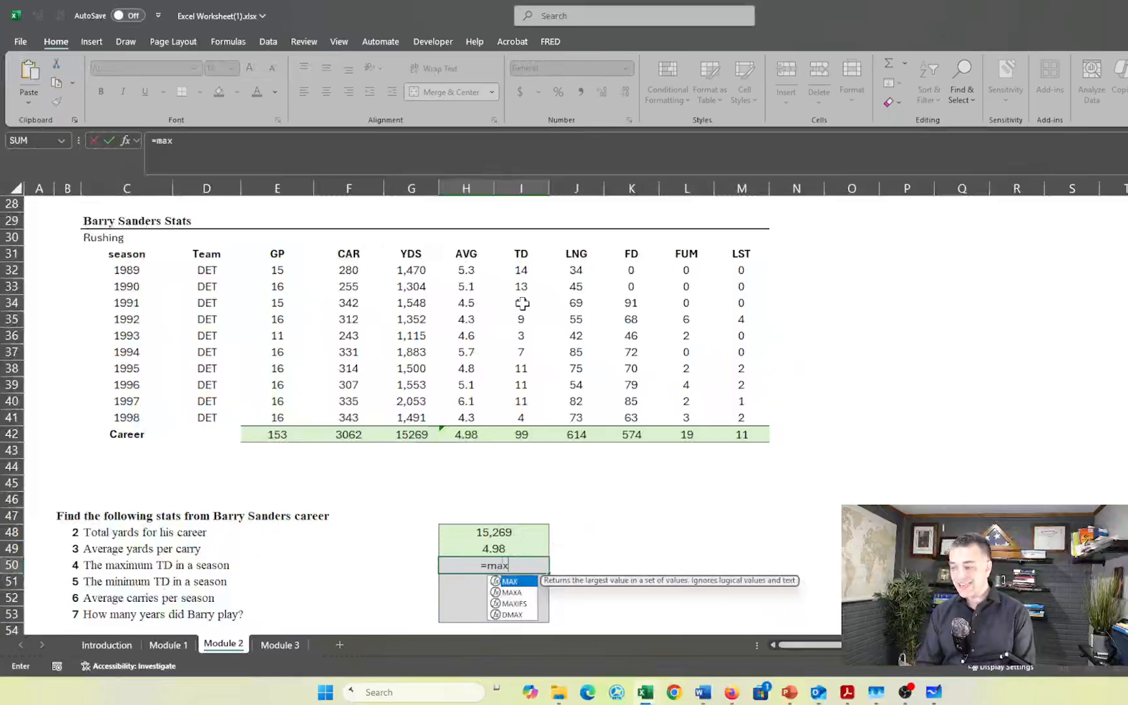
{"action": "key", "text": "Tab"}
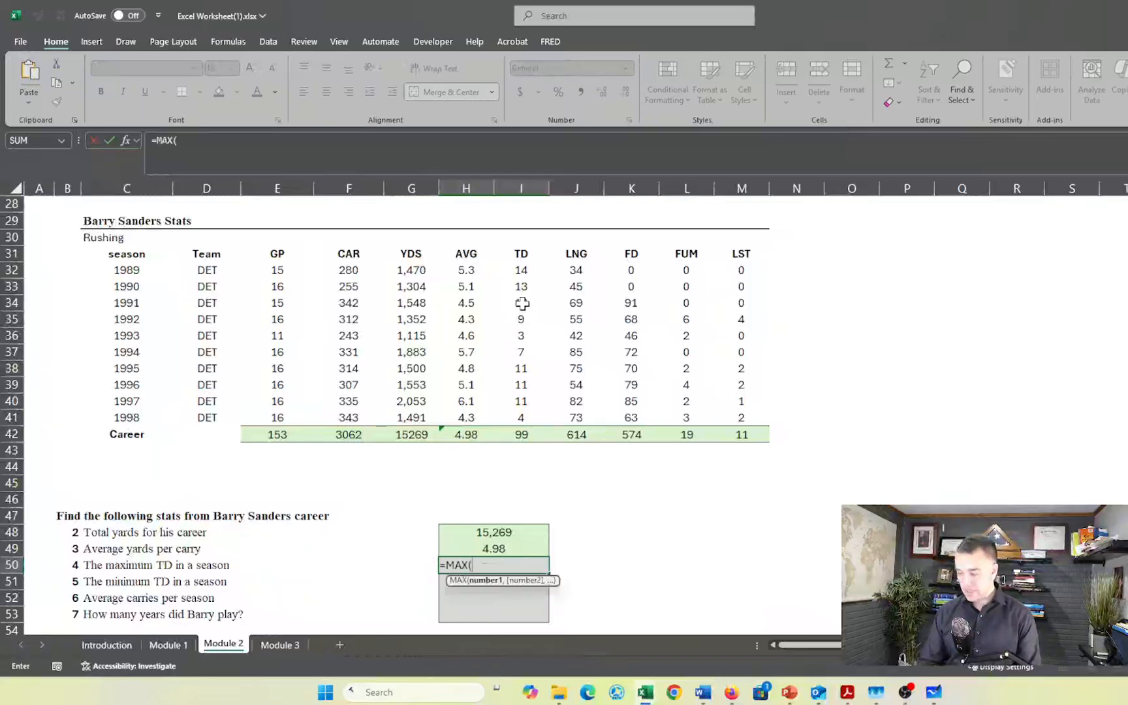
{"action": "key", "text": "Up"}
{"action": "key", "text": "Up"}
{"action": "key", "text": "Up"}
{"action": "key", "text": "Up"}
{"action": "key", "text": "Up"}
{"action": "key", "text": "Up"}
{"action": "key", "text": "Up"}
{"action": "key", "text": "Up"}
{"action": "key", "text": "Up"}
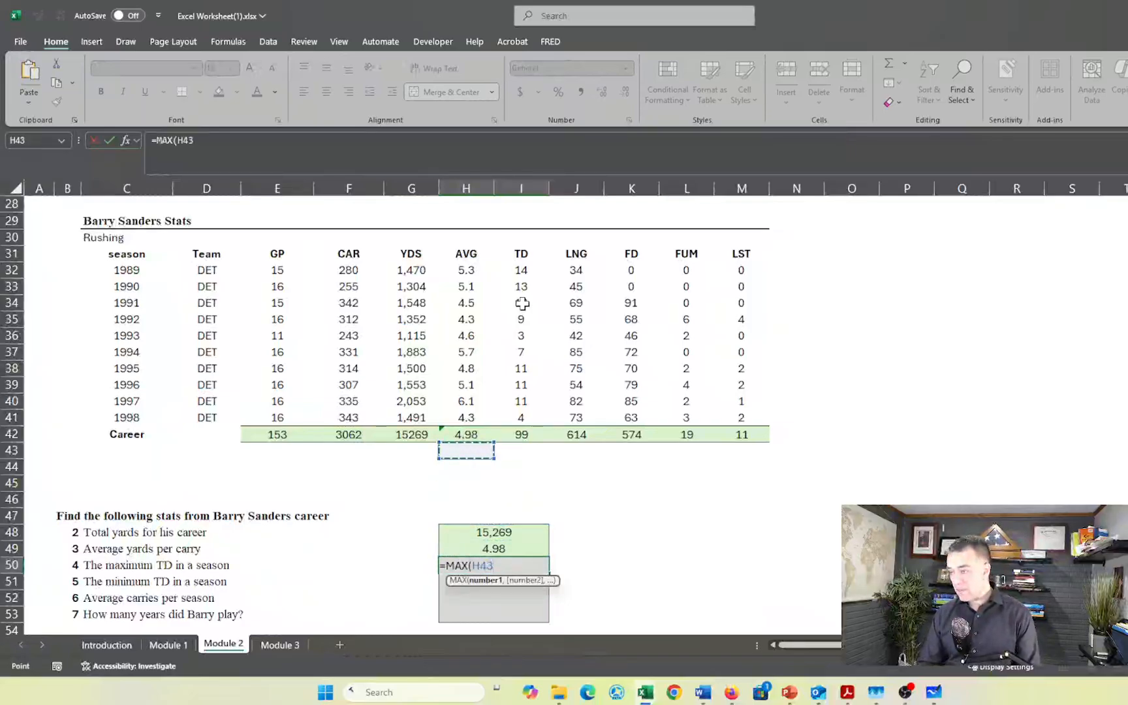
{"action": "key", "text": "Right"}
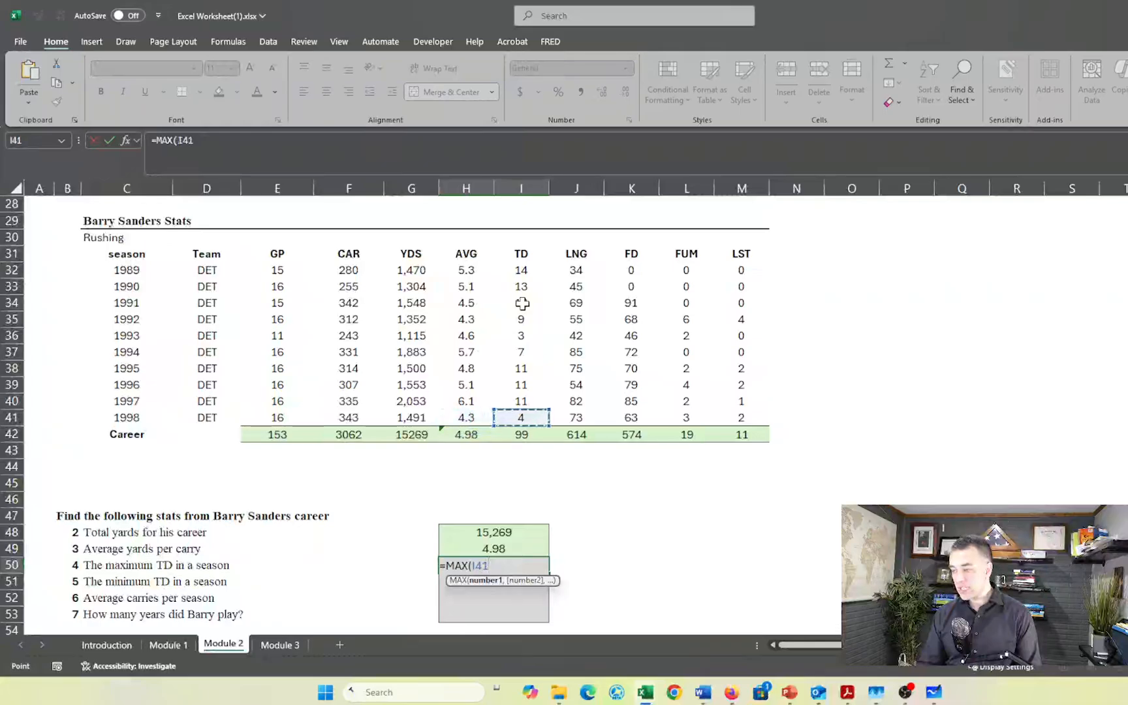
{"action": "key", "text": "shift+Up"}
{"action": "key", "text": "shift+Up"}
{"action": "key", "text": "shift+Up"}
{"action": "key", "text": "shift+Up"}
{"action": "key", "text": "shift+Up"}
{"action": "key", "text": "shift+Up"}
{"action": "key", "text": "shift+Up"}
{"action": "key", "text": "shift+Up"}
{"action": "key", "text": "shift+Up"}
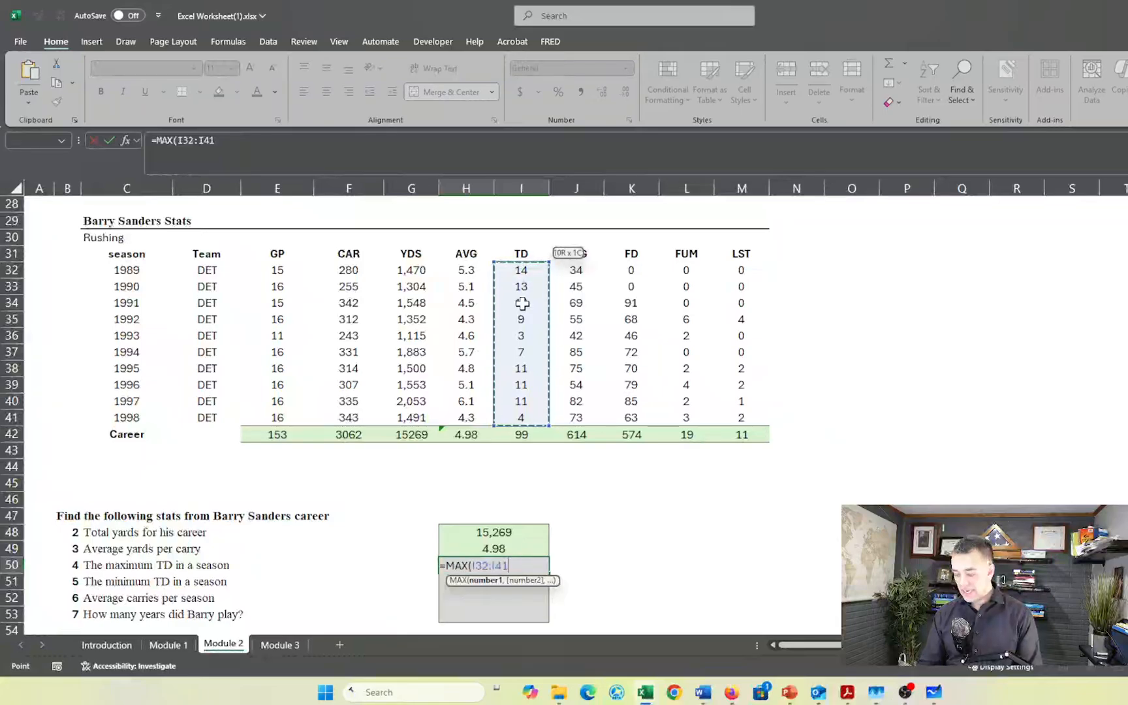
{"action": "key", "text": "Return"}
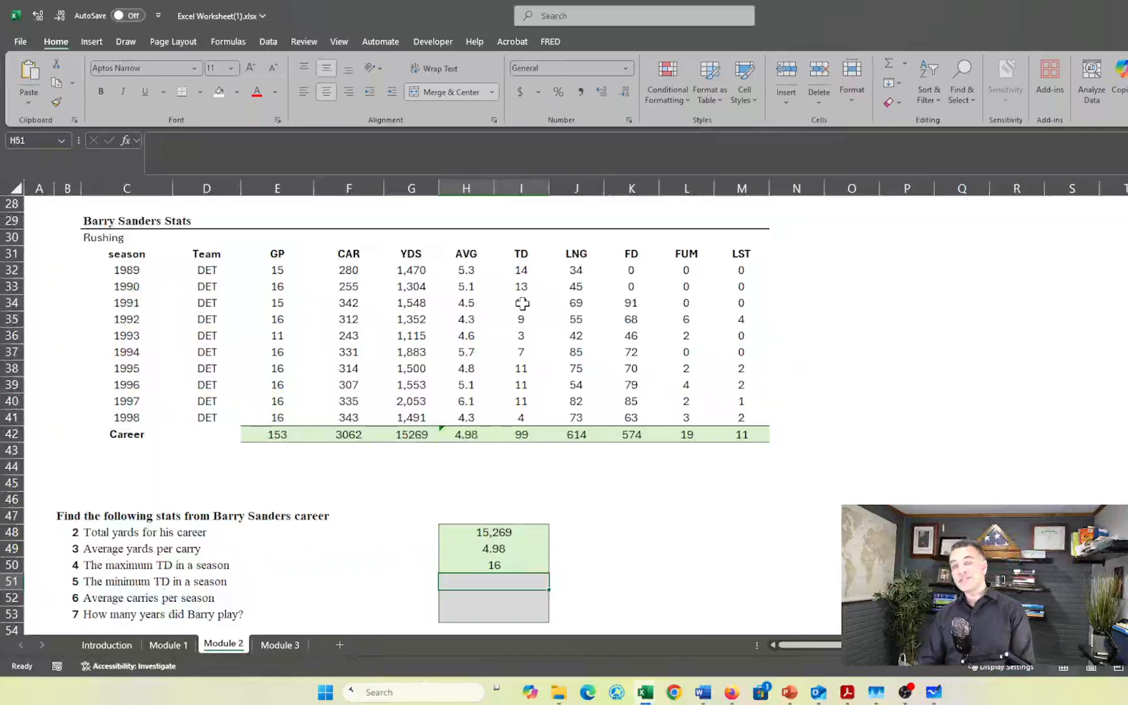
- Find the minimum TD in a season in H51 with =MIN(I32:I41)
{"action": "type", "text": "="}
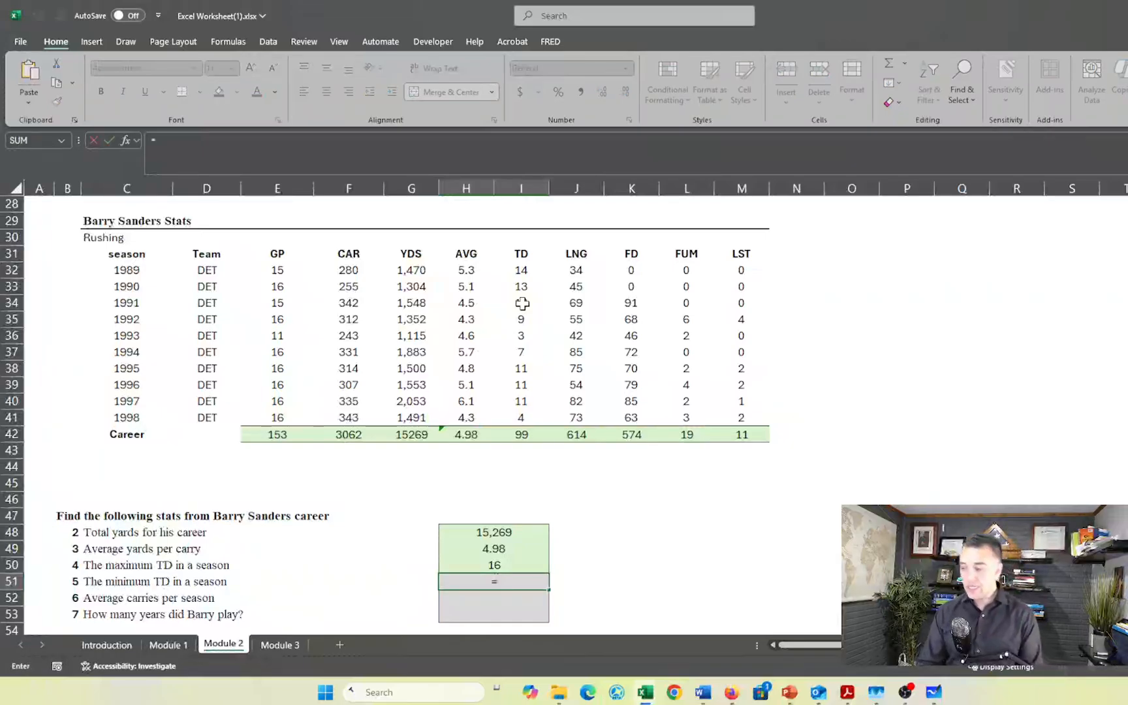
{"action": "type", "text": "min"}
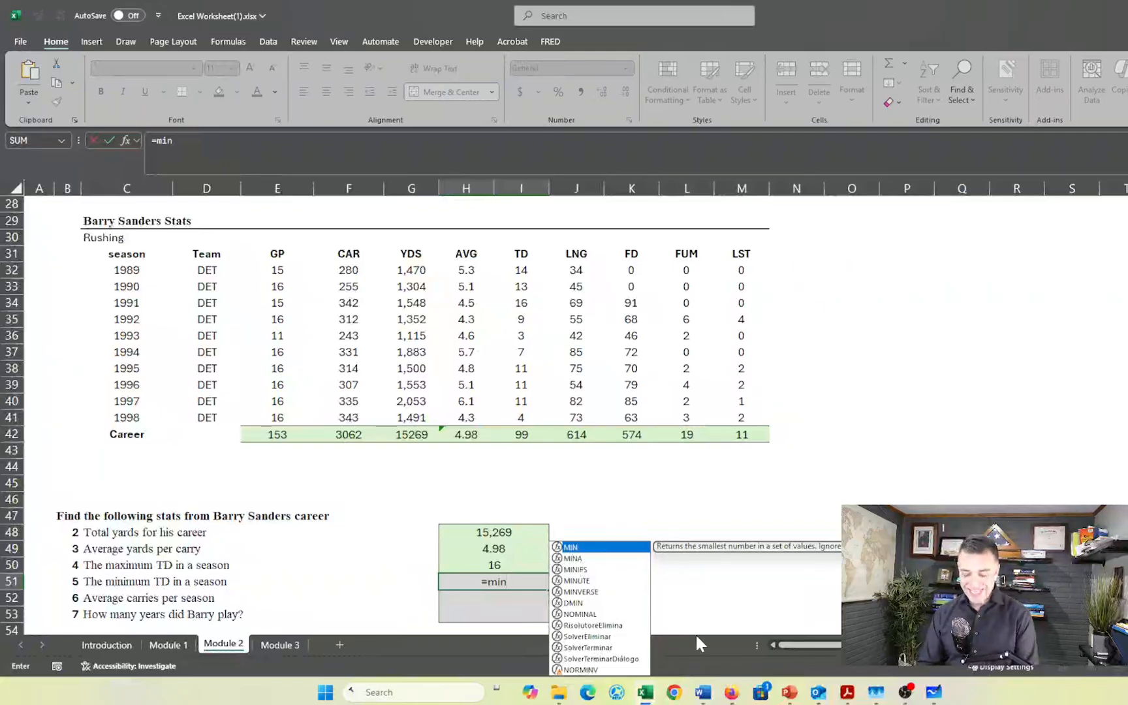
{"action": "key", "text": "Tab"}
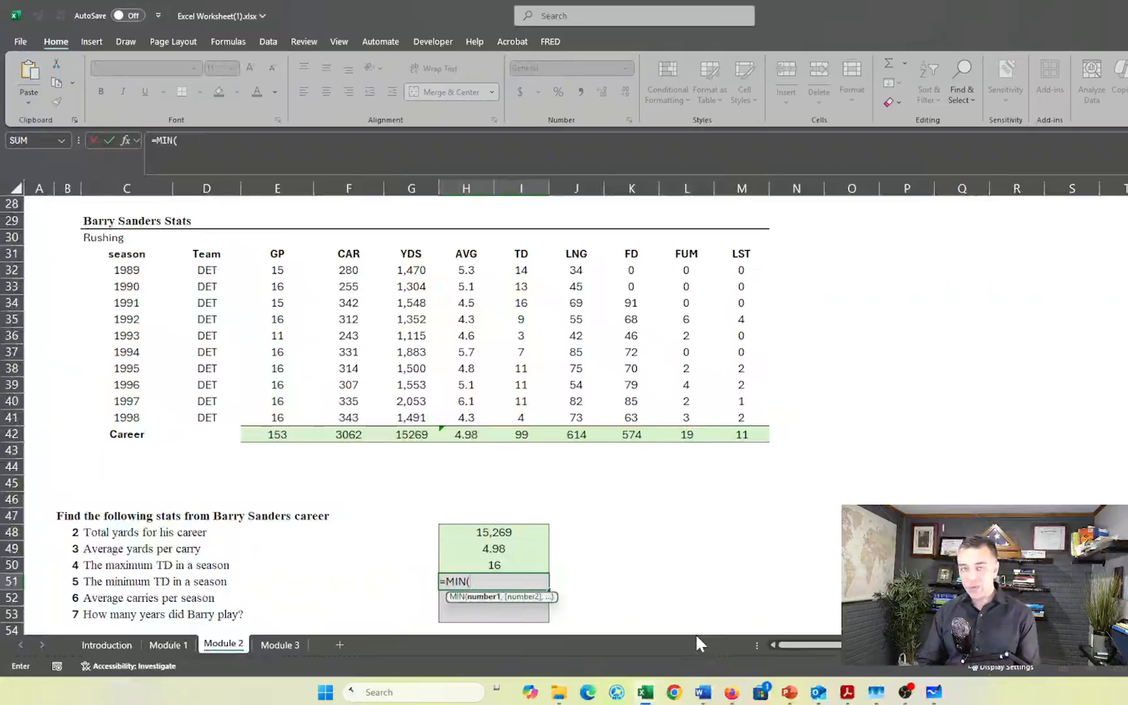
{"action": "key", "text": "Up"}
{"action": "key", "text": "Up"}
{"action": "key", "text": "Up"}
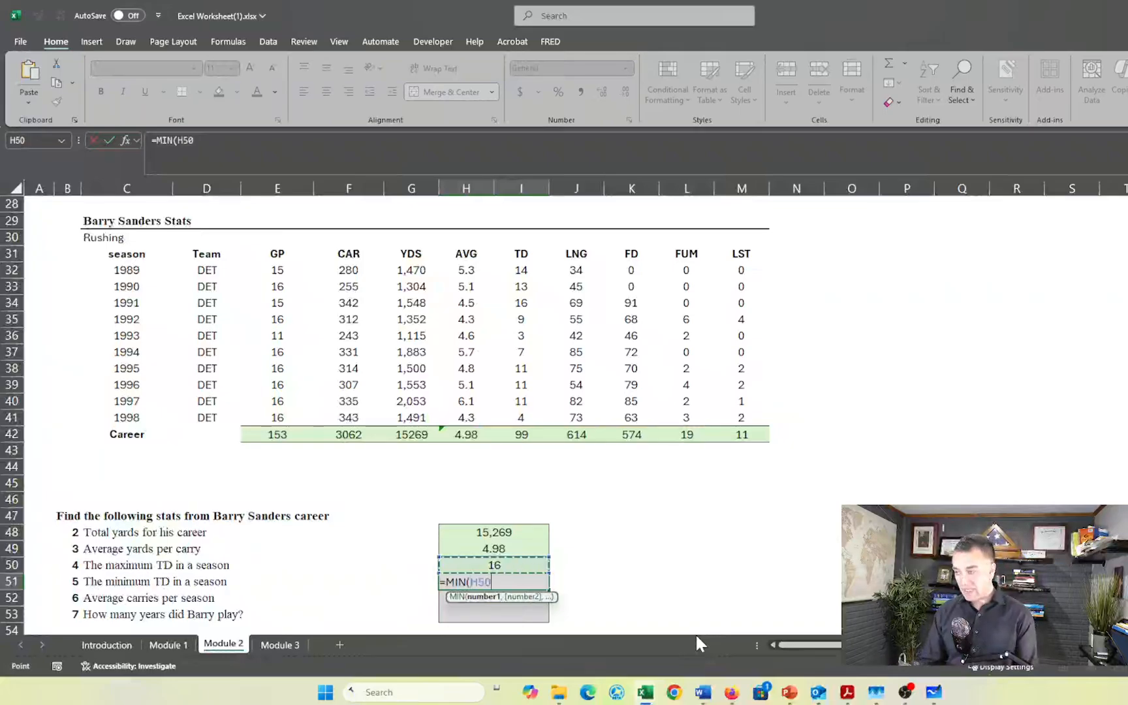
{"action": "key", "text": "Up"}
{"action": "key", "text": "Up"}
{"action": "key", "text": "Up"}
{"action": "key", "text": "Up"}
{"action": "key", "text": "Up"}
{"action": "key", "text": "Up"}
{"action": "key", "text": "Up"}
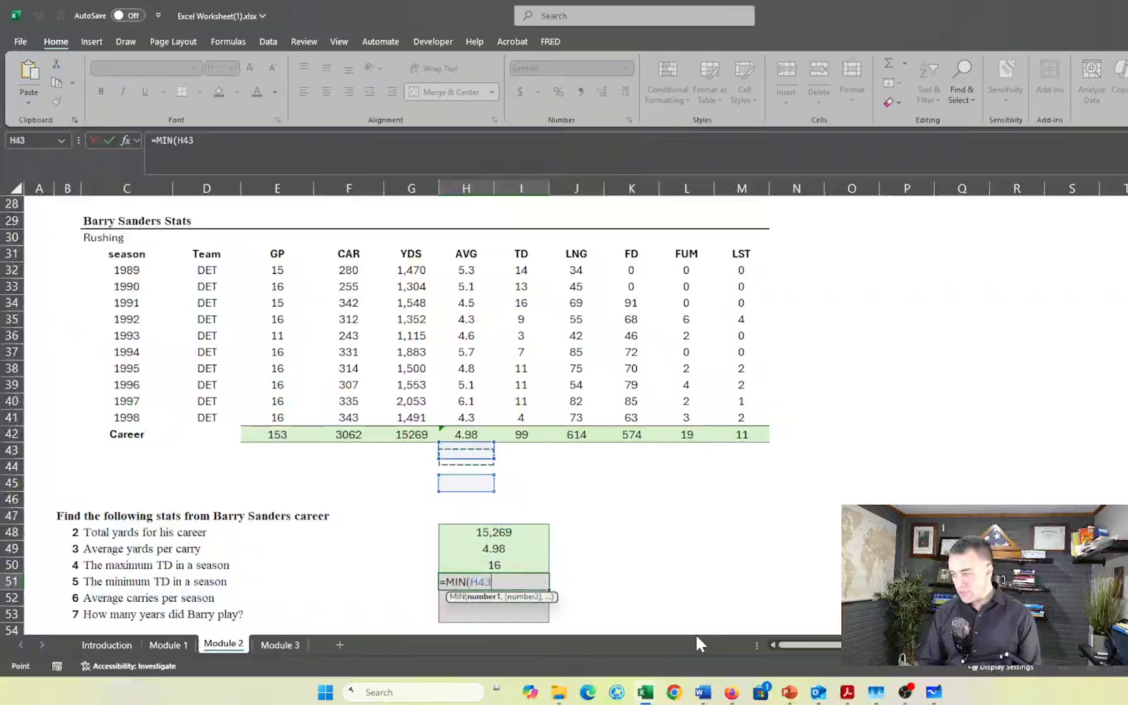
{"action": "key", "text": "Right"}
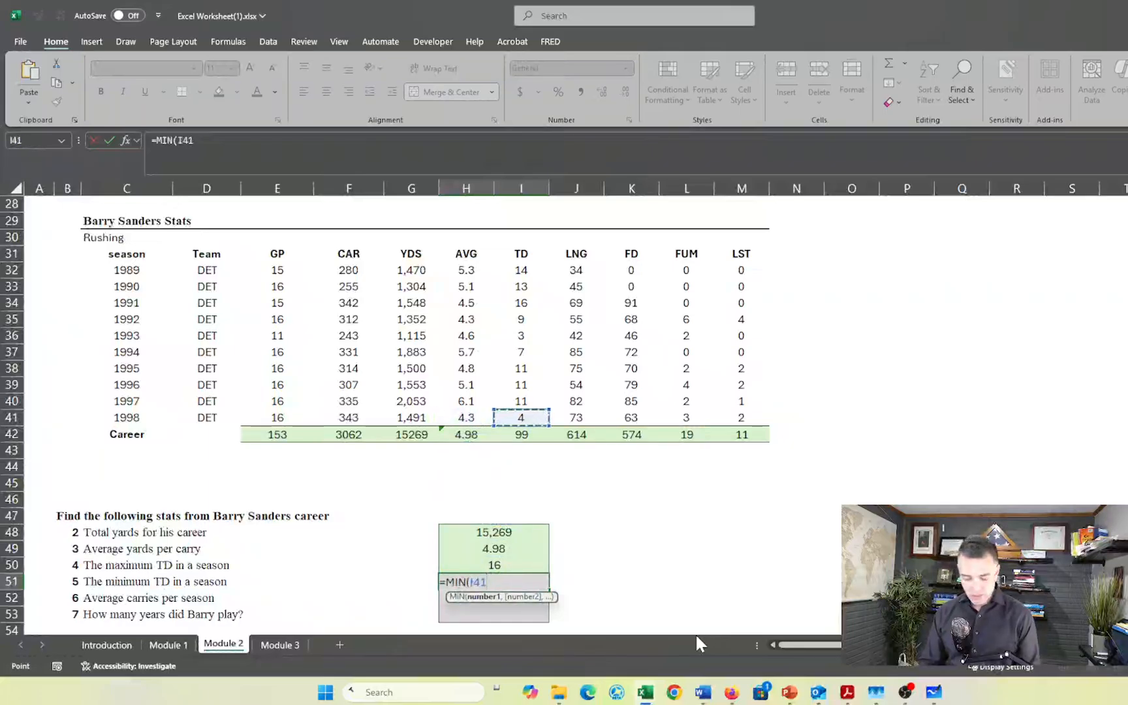
{"action": "key", "text": "shift+Up"}
{"action": "key", "text": "shift+Up"}
{"action": "key", "text": "shift+Up"}
{"action": "key", "text": "shift+Up"}
{"action": "key", "text": "shift+Up"}
{"action": "key", "text": "shift+Up"}
{"action": "key", "text": "shift+Up"}
{"action": "key", "text": "shift+Up"}
{"action": "key", "text": "shift+Up"}
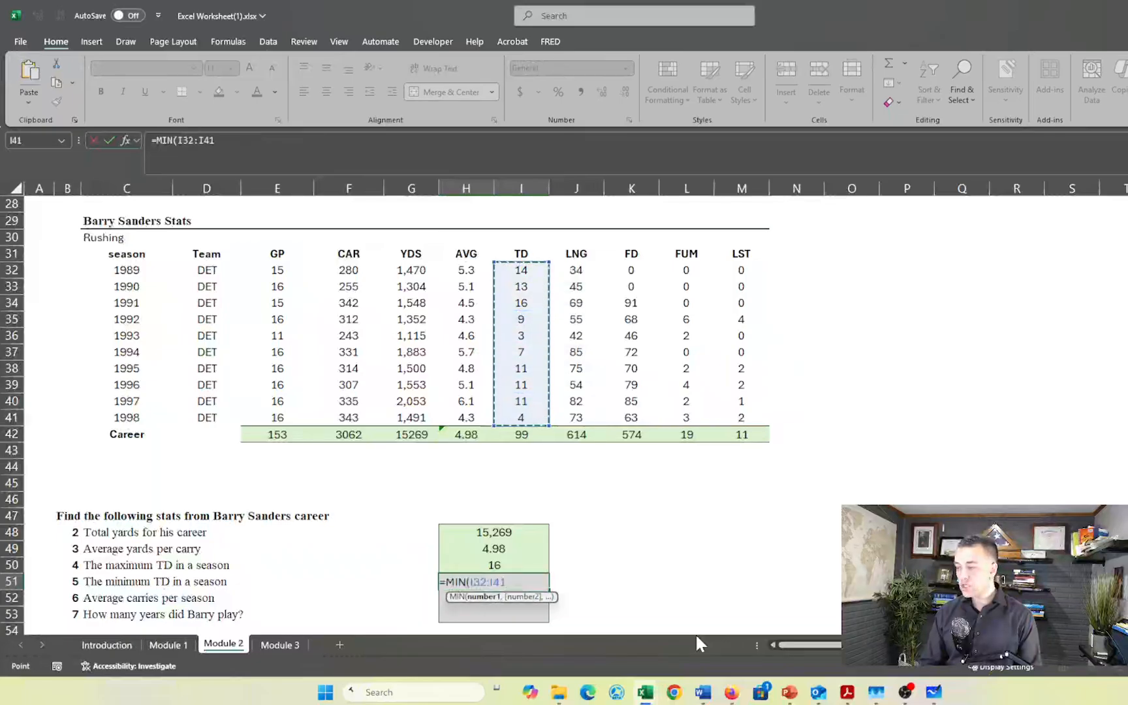
{"action": "key", "text": "Return"}
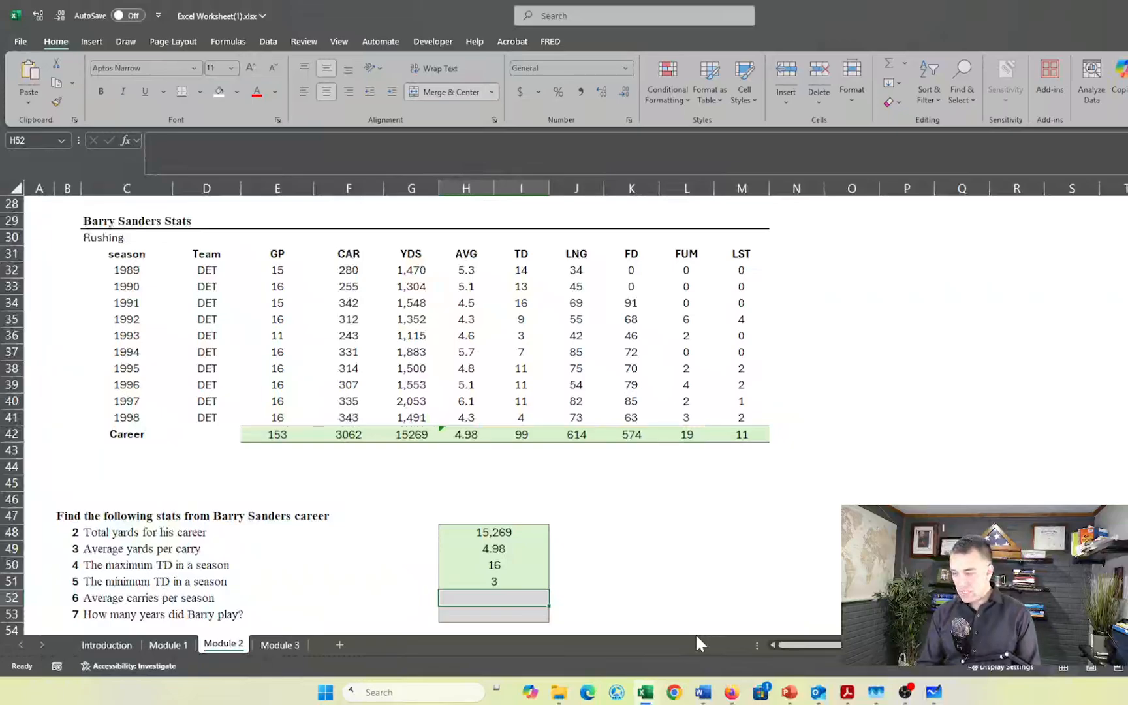
- Calculate the average carries per season in H52 with AVERAGE over the season CAR values F32:F41
{"action": "type", "text": "="}
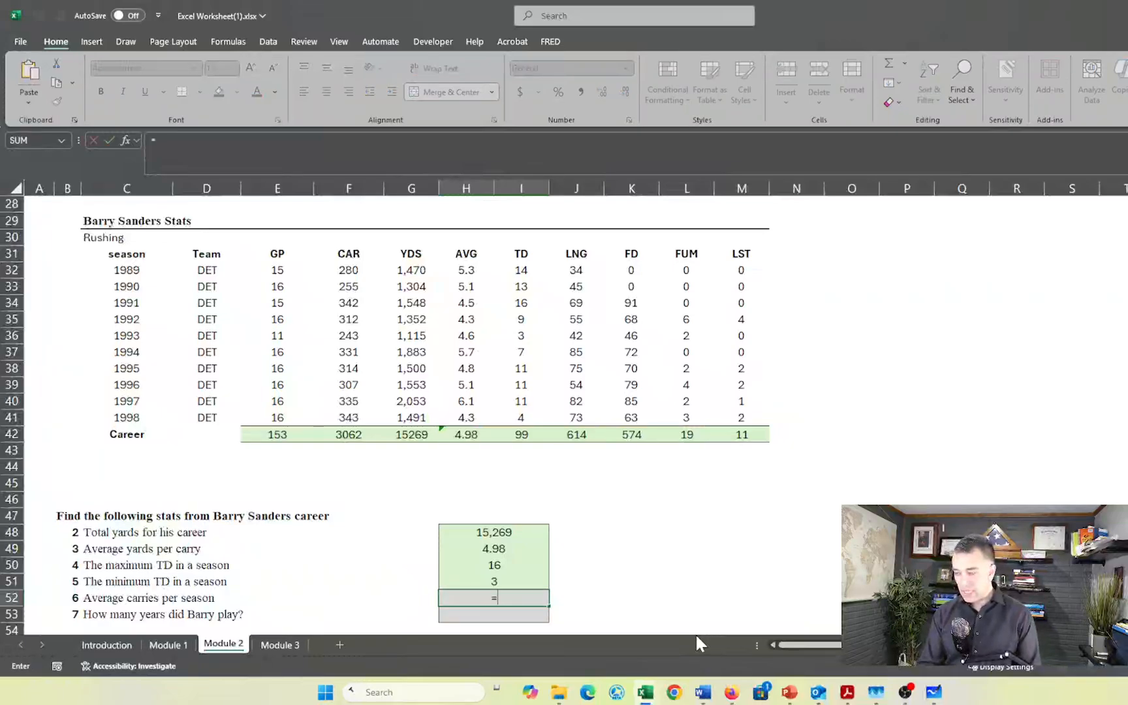
{"action": "type", "text": "avera"}
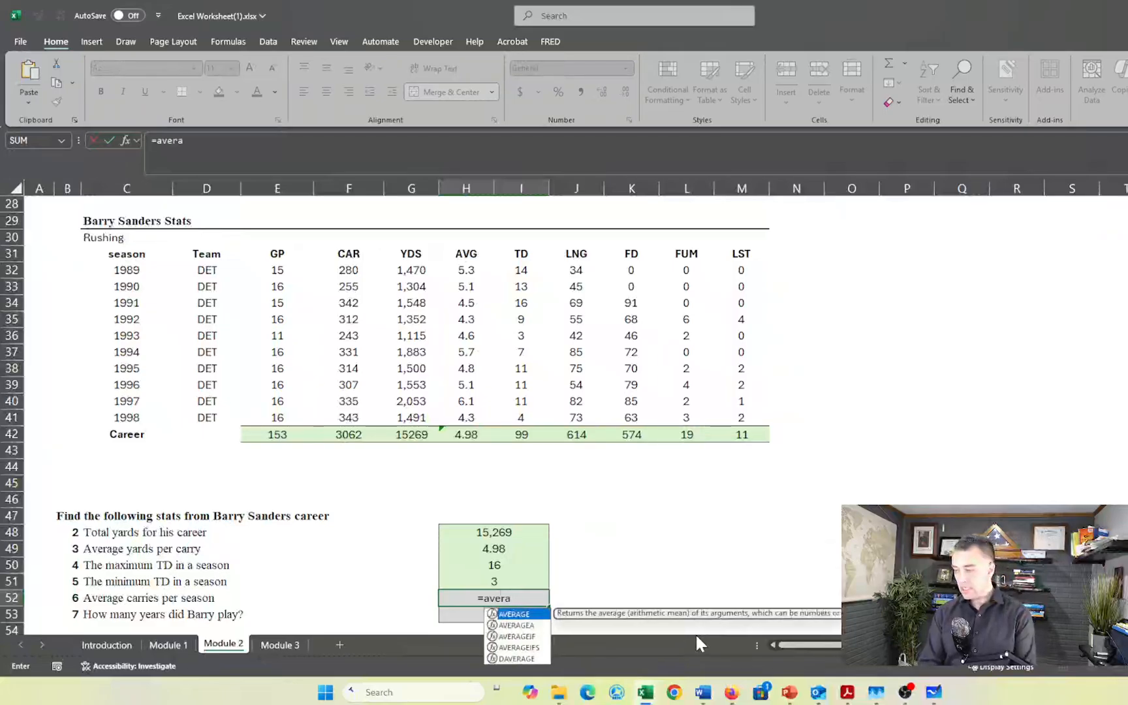
{"action": "key", "text": "Tab"}
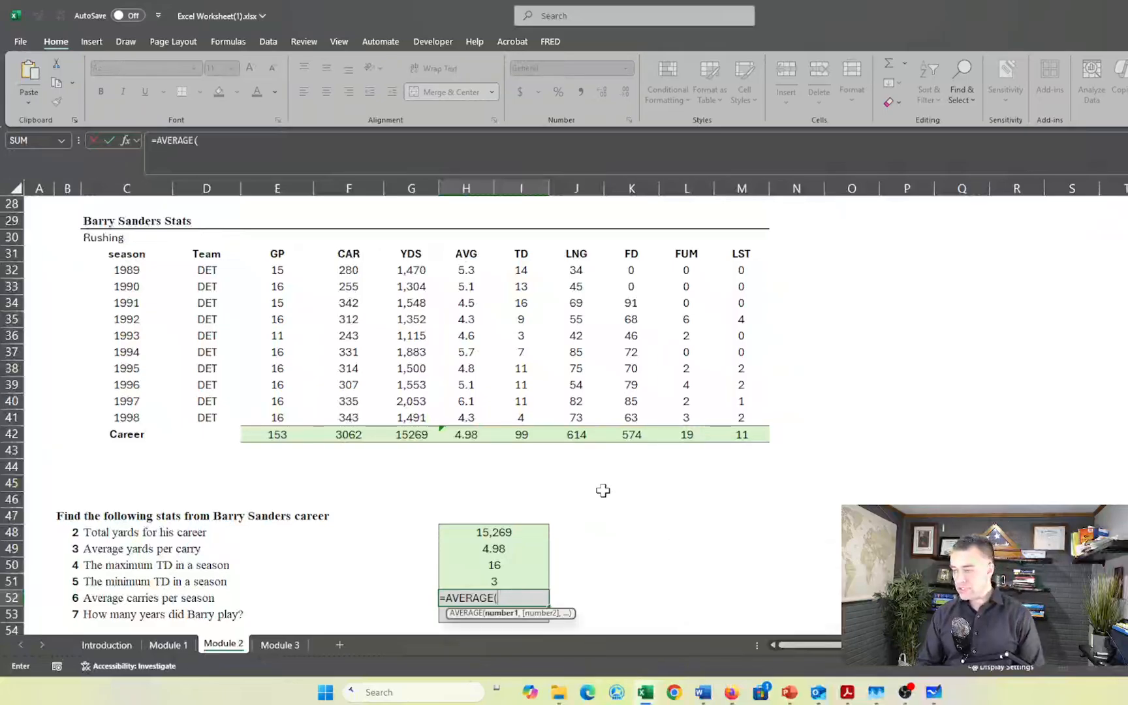
{"action": "left_click_drag", "start_coordinate": [350, 275], "coordinate": [351, 429]}
{"action": "key", "text": "Return"}
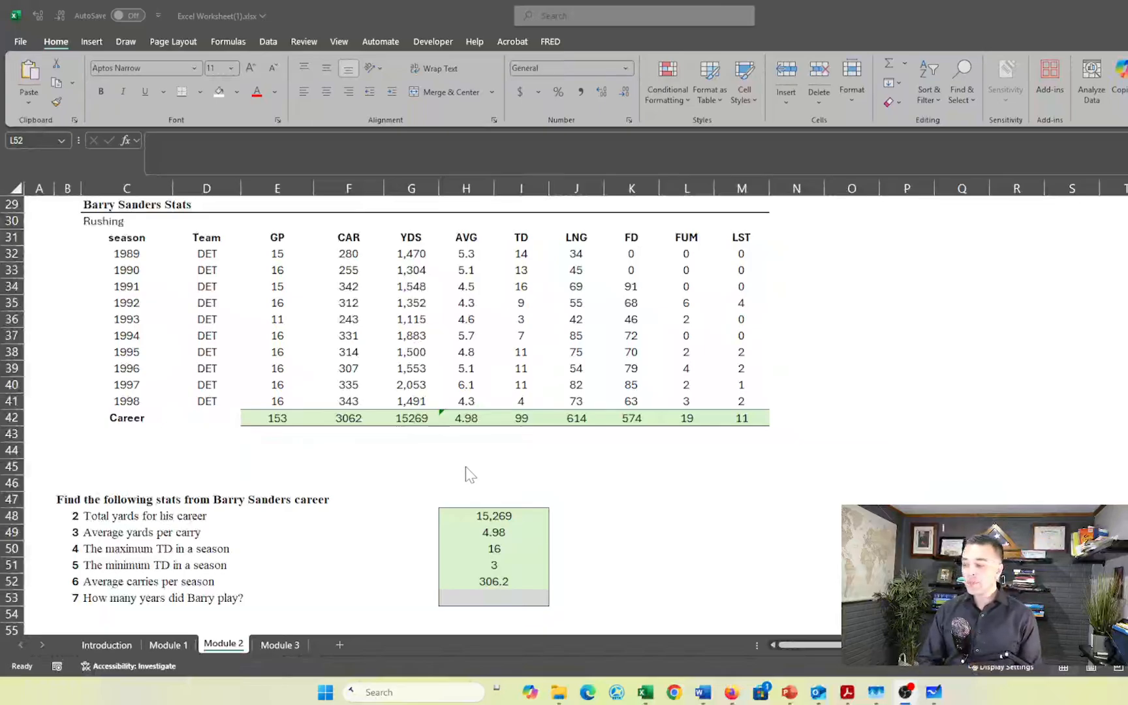
- Check the status bar's average, count and sum for the GP values in E32:E41
{"action": "scroll", "coordinate": [470, 475], "scroll_direction": "up", "scroll_amount": 1}
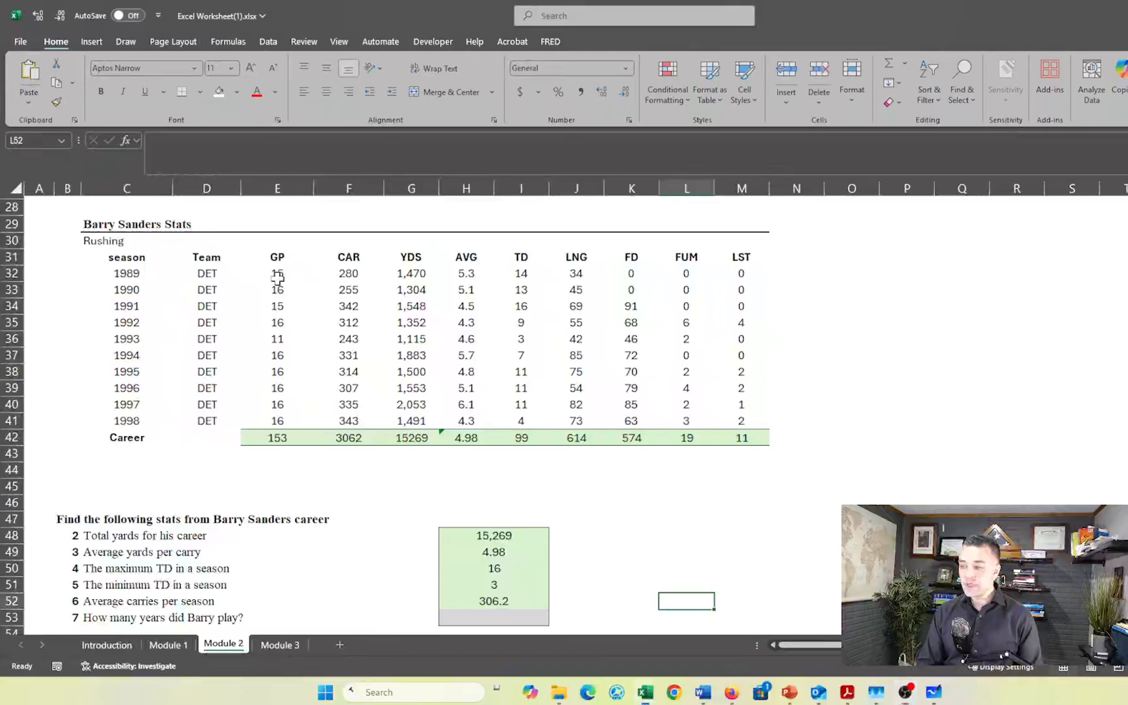
{"action": "left_click_drag", "start_coordinate": [276, 273], "coordinate": [272, 423]}
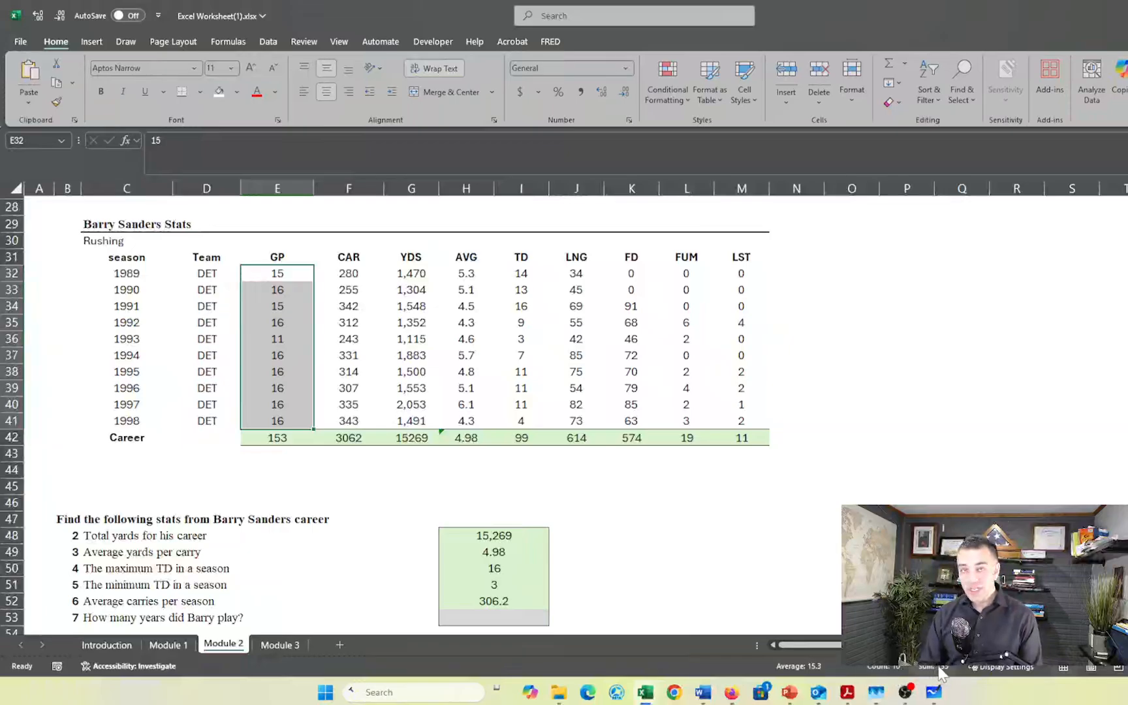
{"action": "left_click", "coordinate": [720, 468]}
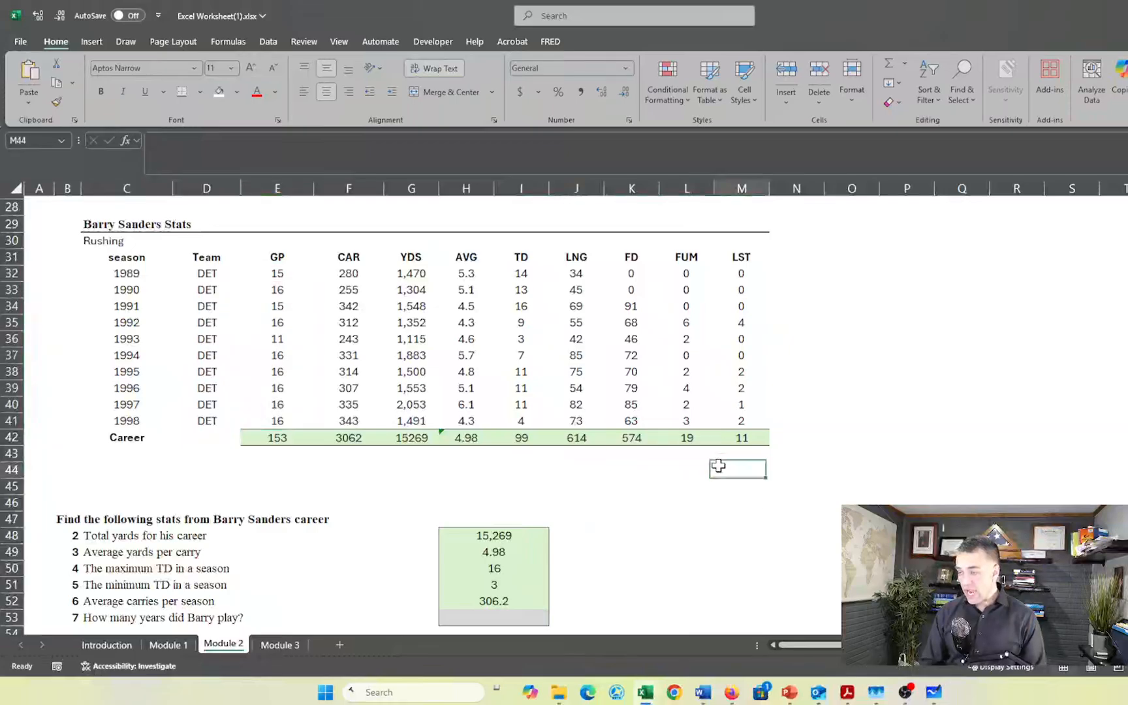
- Add Minimum and Maximum to the status bar statistics, using G32:G35 as sample values, and check them on the FD values K33:K39
{"action": "left_click", "coordinate": [421, 279]}
{"action": "left_click_drag", "start_coordinate": [422, 279], "coordinate": [417, 323]}
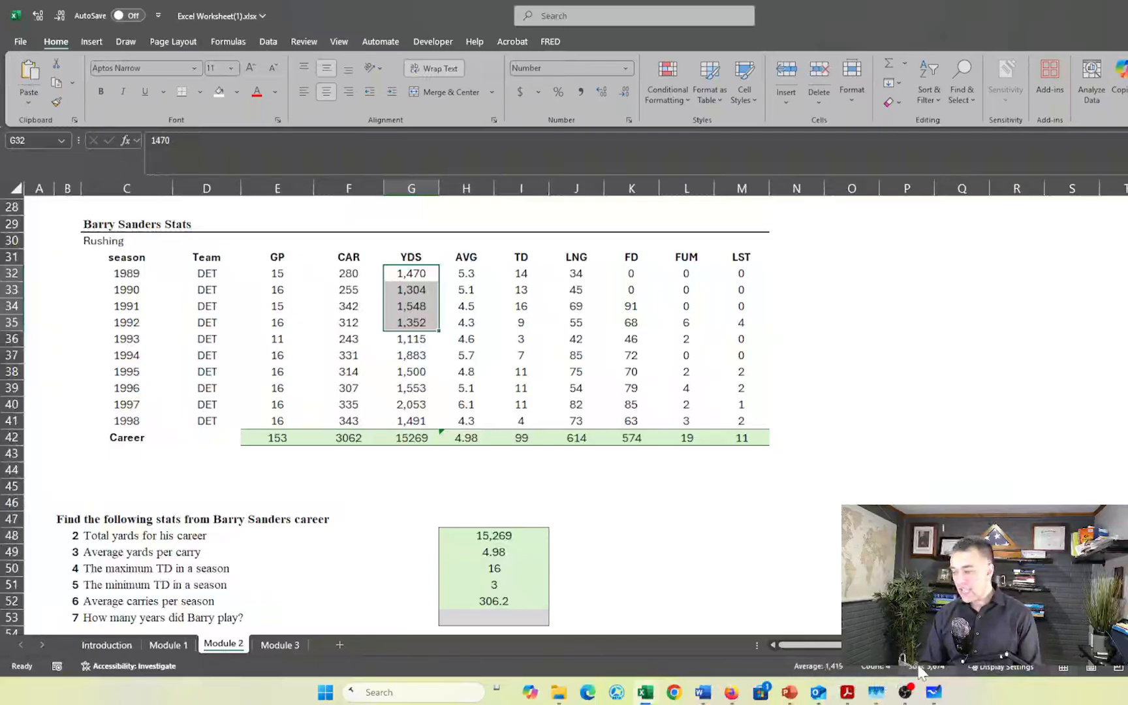
{"action": "right_click", "coordinate": [762, 670]}
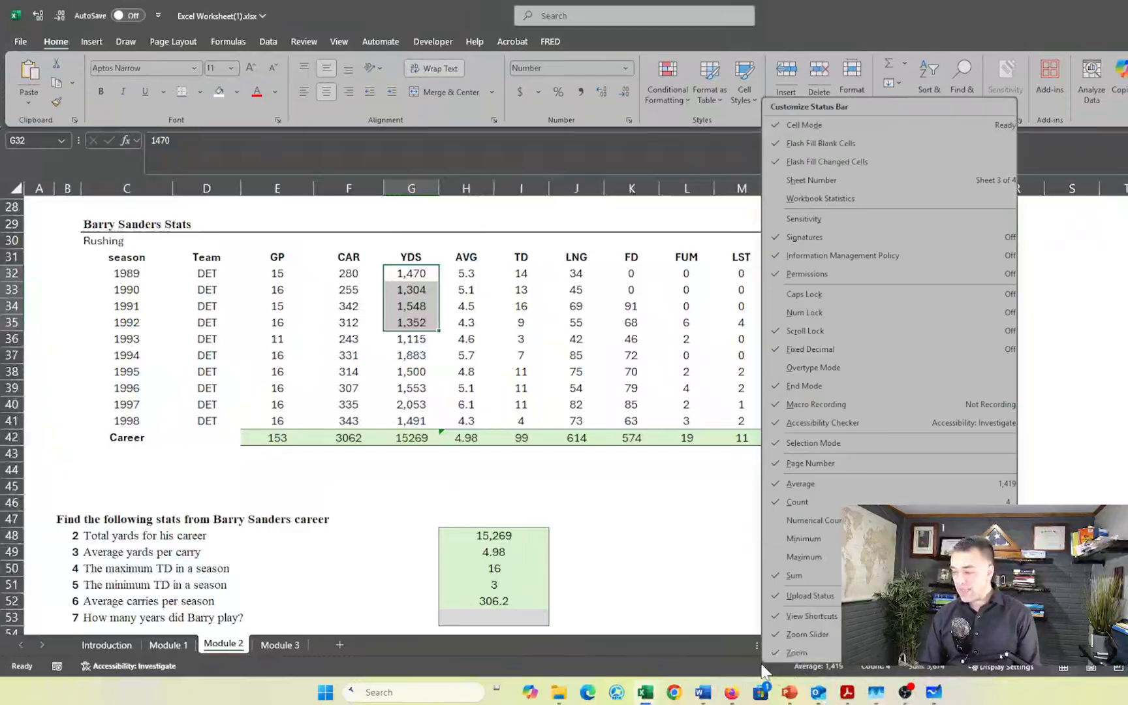
{"action": "left_click", "coordinate": [831, 538]}
{"action": "left_click", "coordinate": [810, 557]}
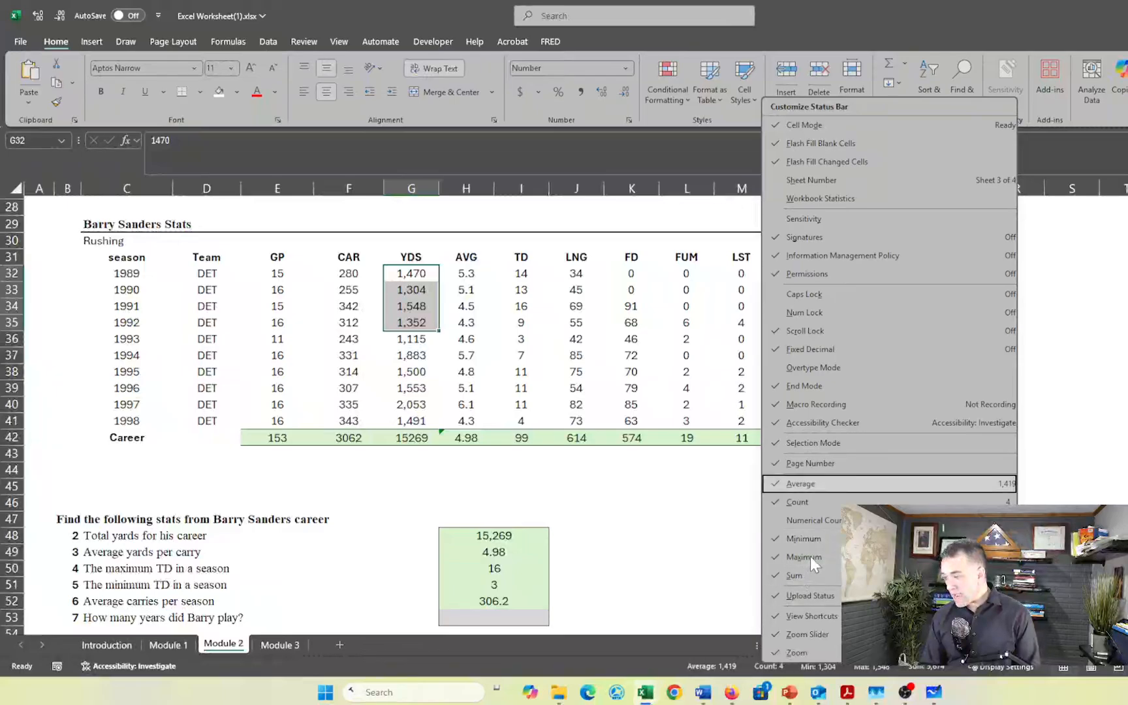
{"action": "left_click", "coordinate": [682, 575]}
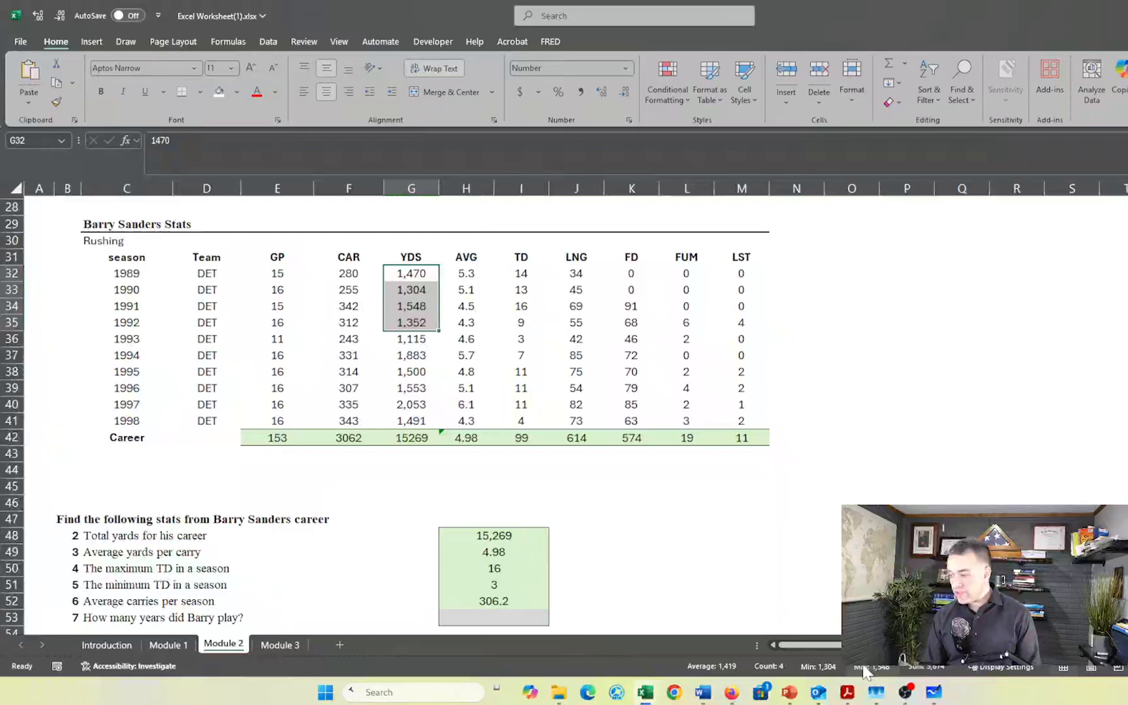
{"action": "left_click_drag", "start_coordinate": [641, 294], "coordinate": [626, 390]}
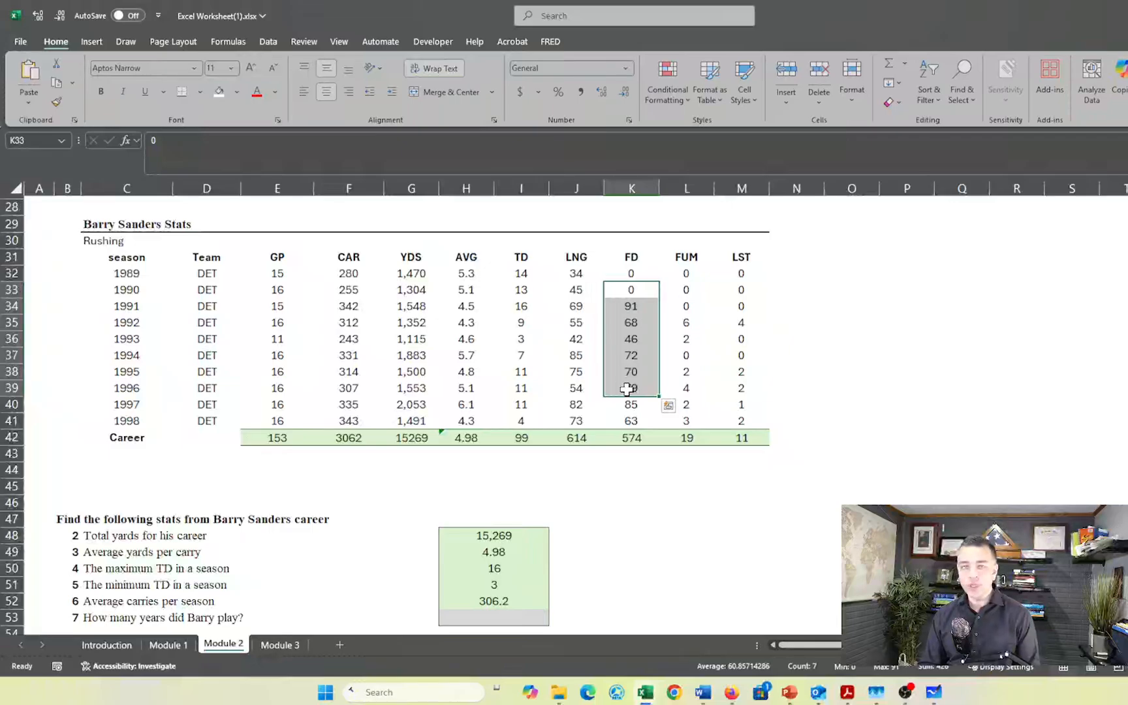
{"action": "left_click", "coordinate": [639, 551]}
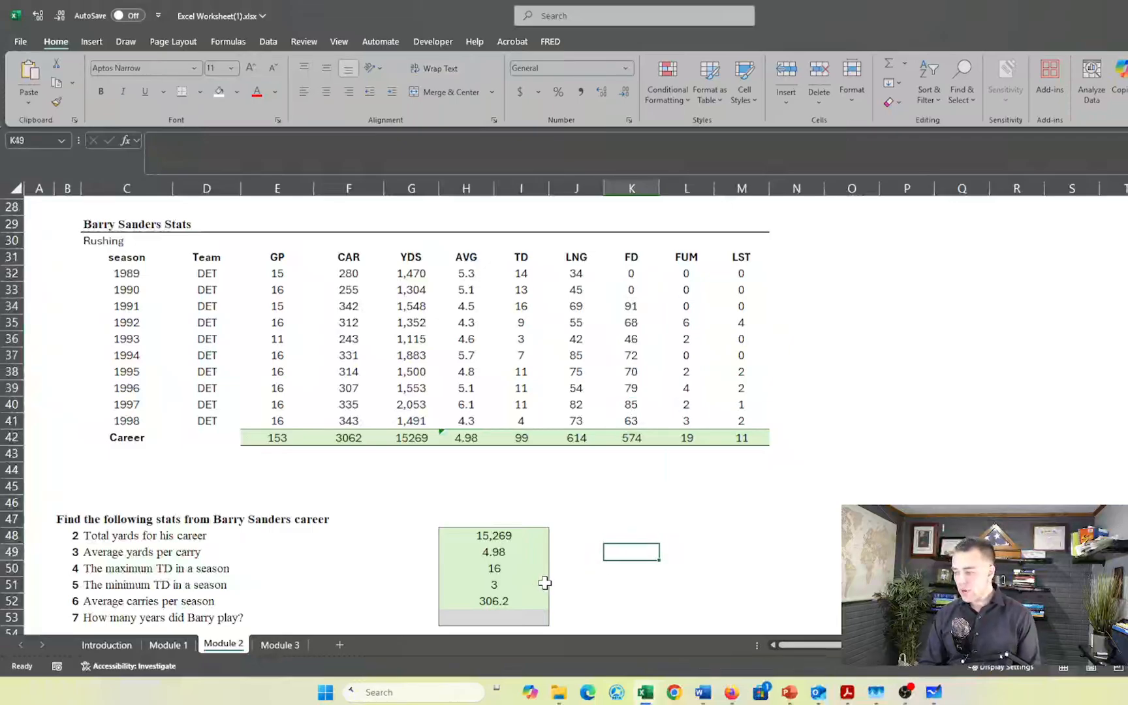
- Try to count the years played in H53 with COUNTA over the GP values E32:E41
{"action": "left_click", "coordinate": [501, 615]}
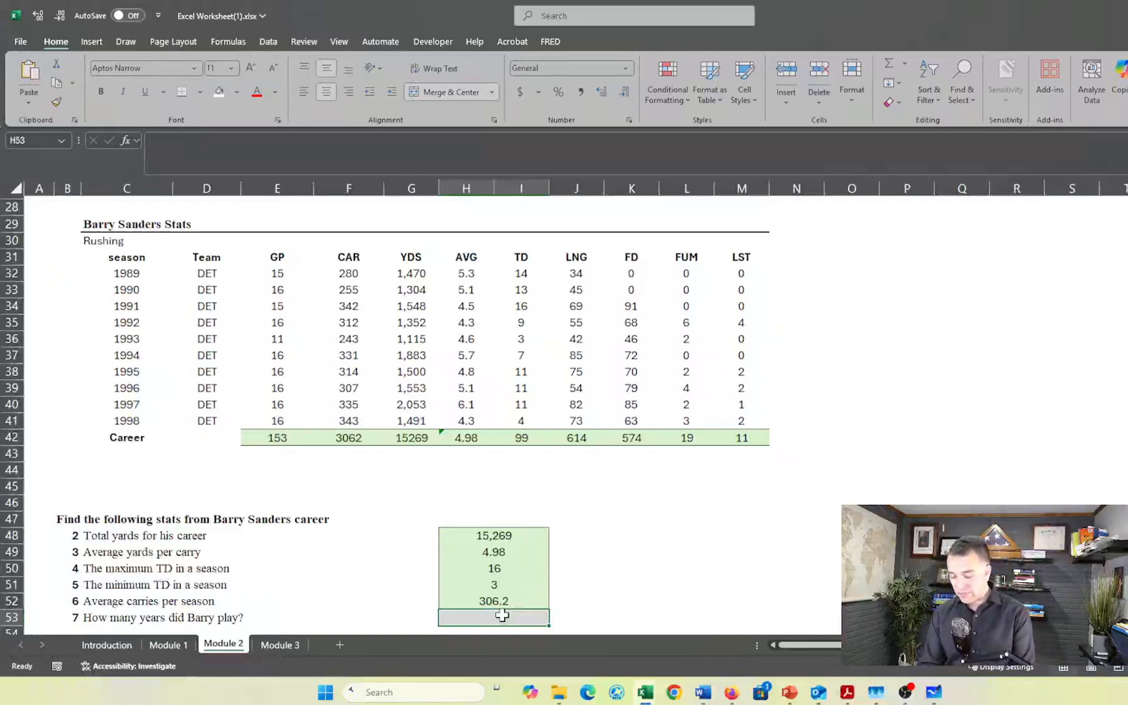
{"action": "type", "text": "=cou"}
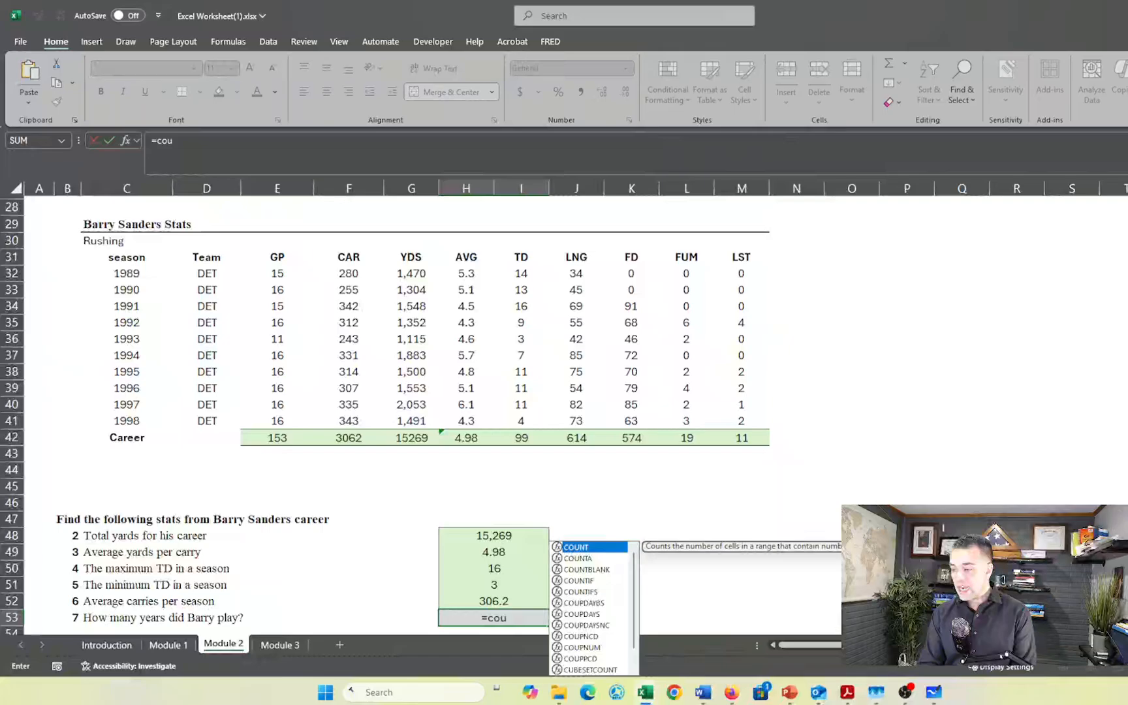
{"action": "type", "text": "nta"}
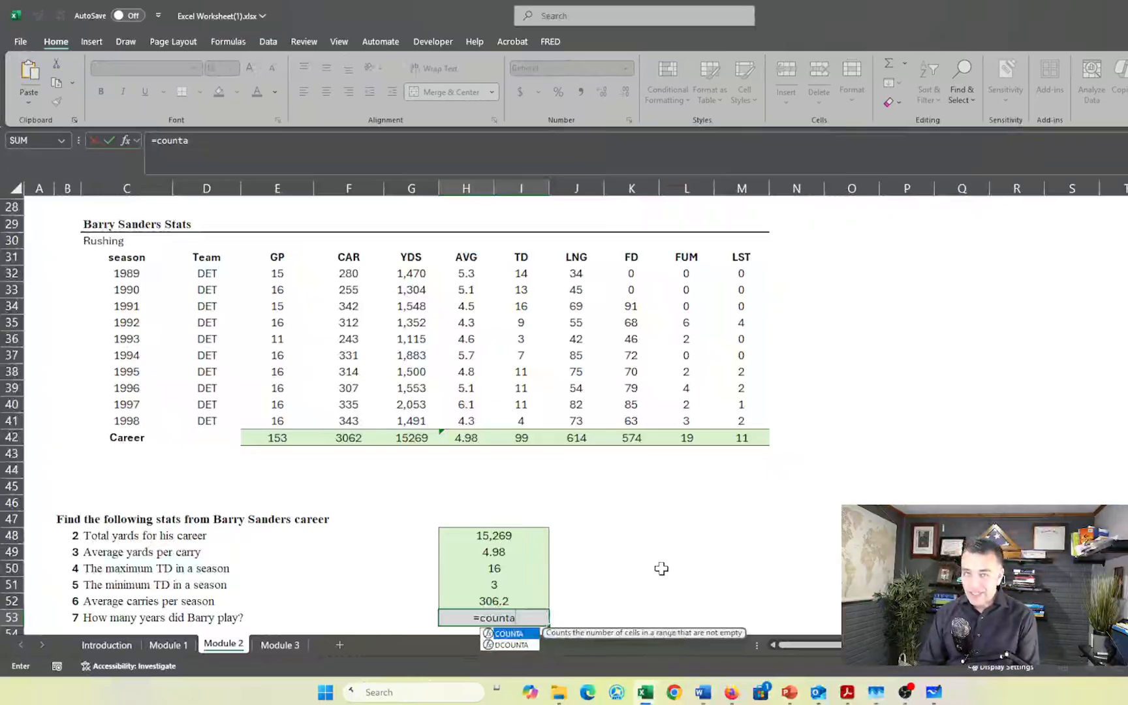
{"action": "left_click", "coordinate": [289, 274]}
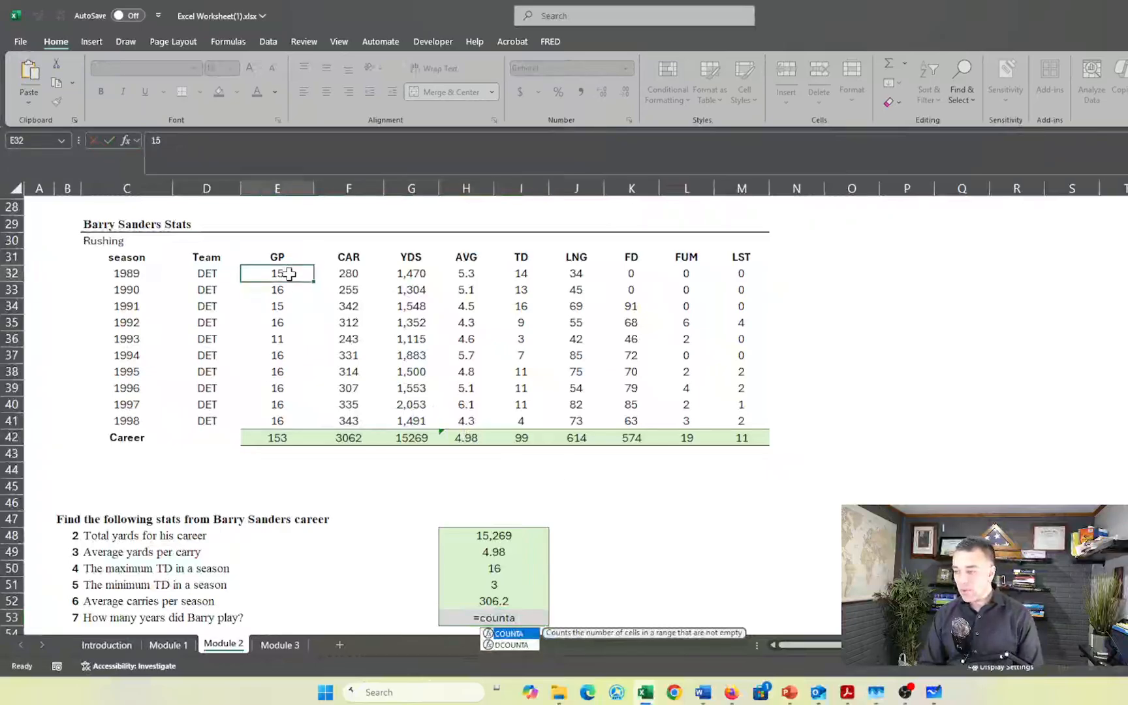
{"action": "left_click_drag", "start_coordinate": [289, 273], "coordinate": [282, 421]}
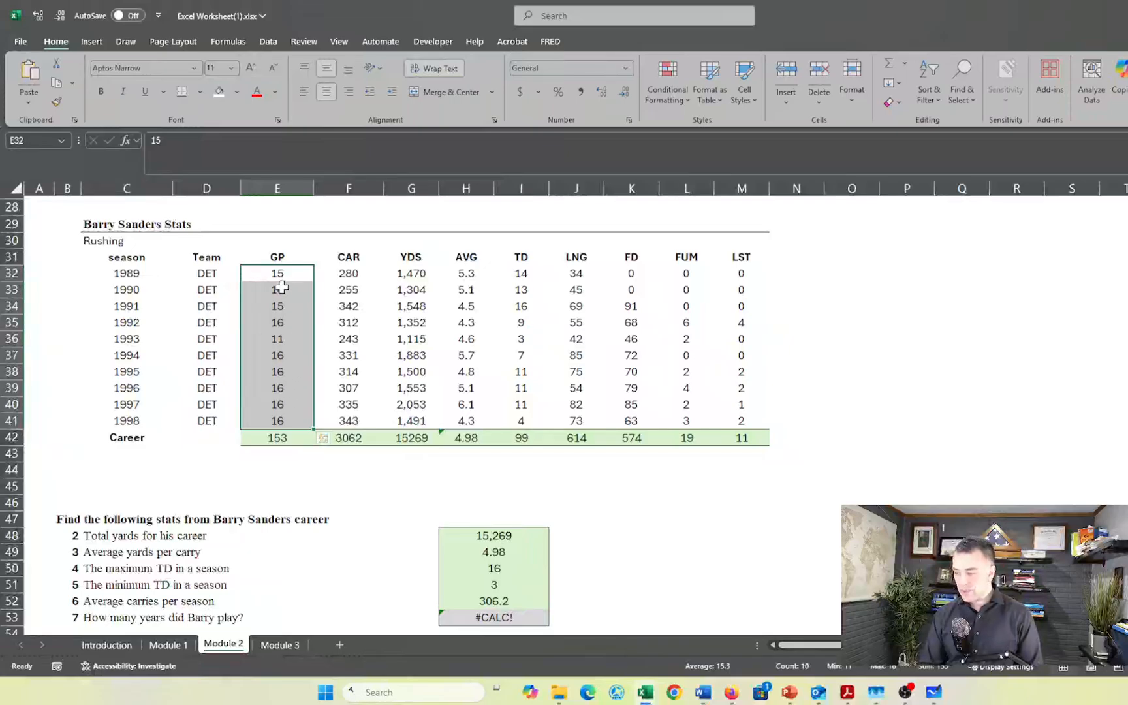
- Replace the incomplete formula in H53 with =COUNTA(E32:E41) to answer how many years Barry played
{"action": "left_click", "coordinate": [475, 620]}
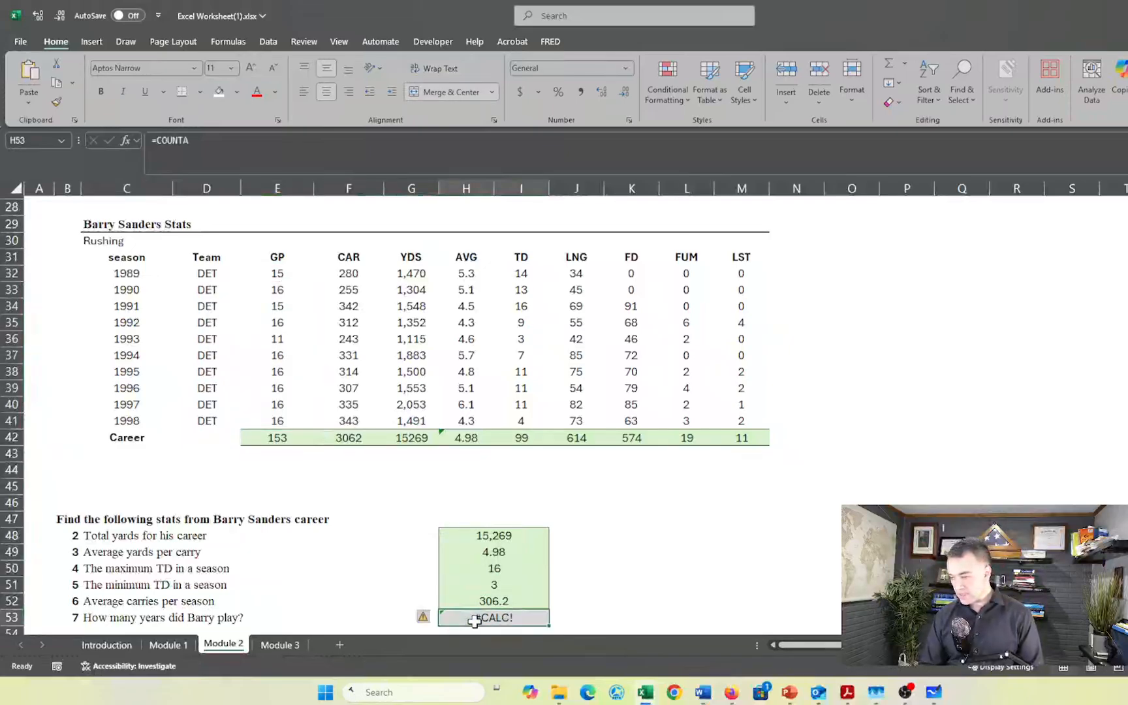
{"action": "type", "text": "=coun"}
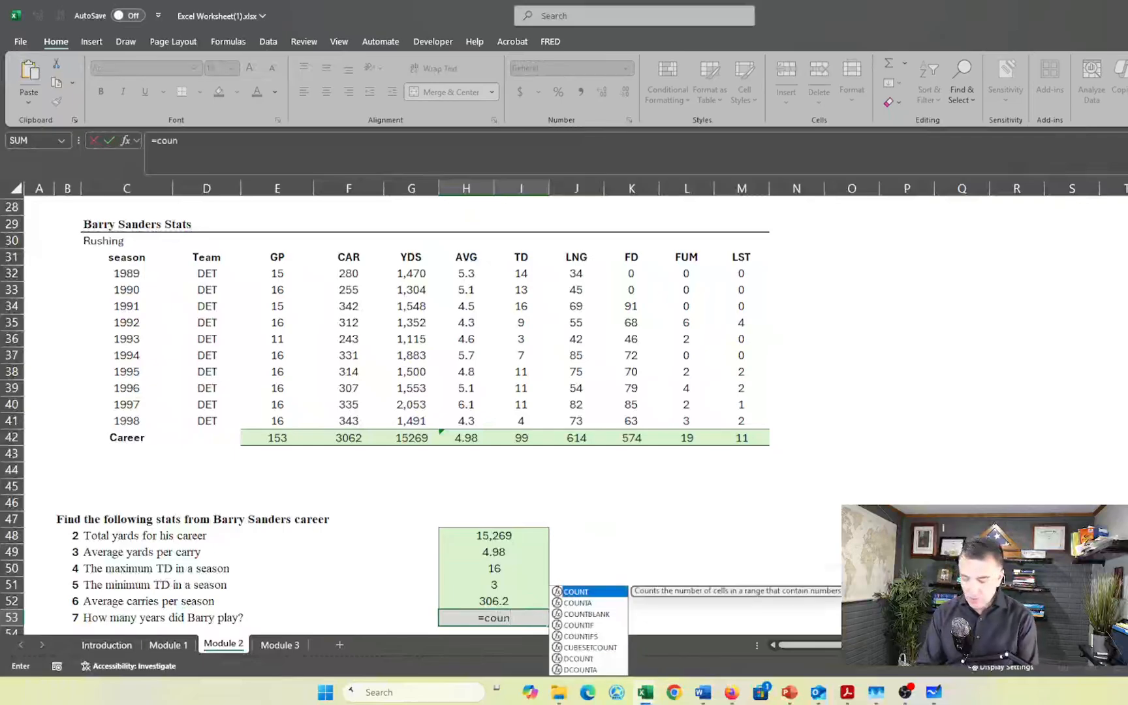
{"action": "key", "text": "Tab"}
{"action": "key", "text": "BackSpace"}
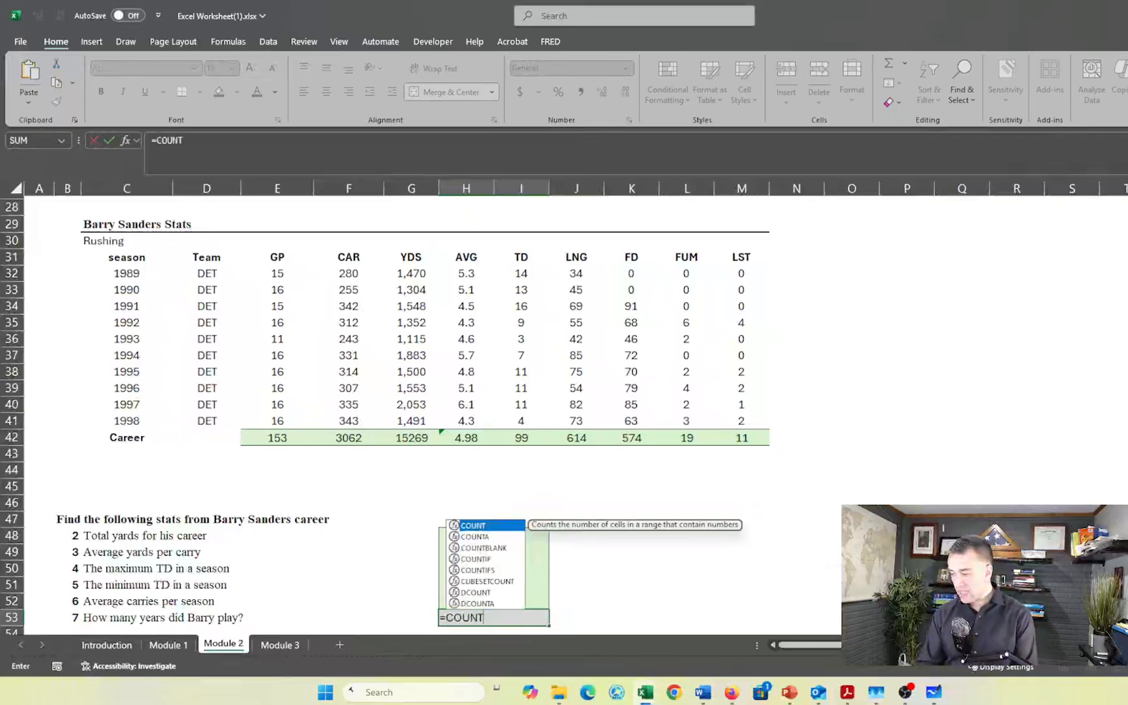
{"action": "key", "text": "Down"}
{"action": "key", "text": "Tab"}
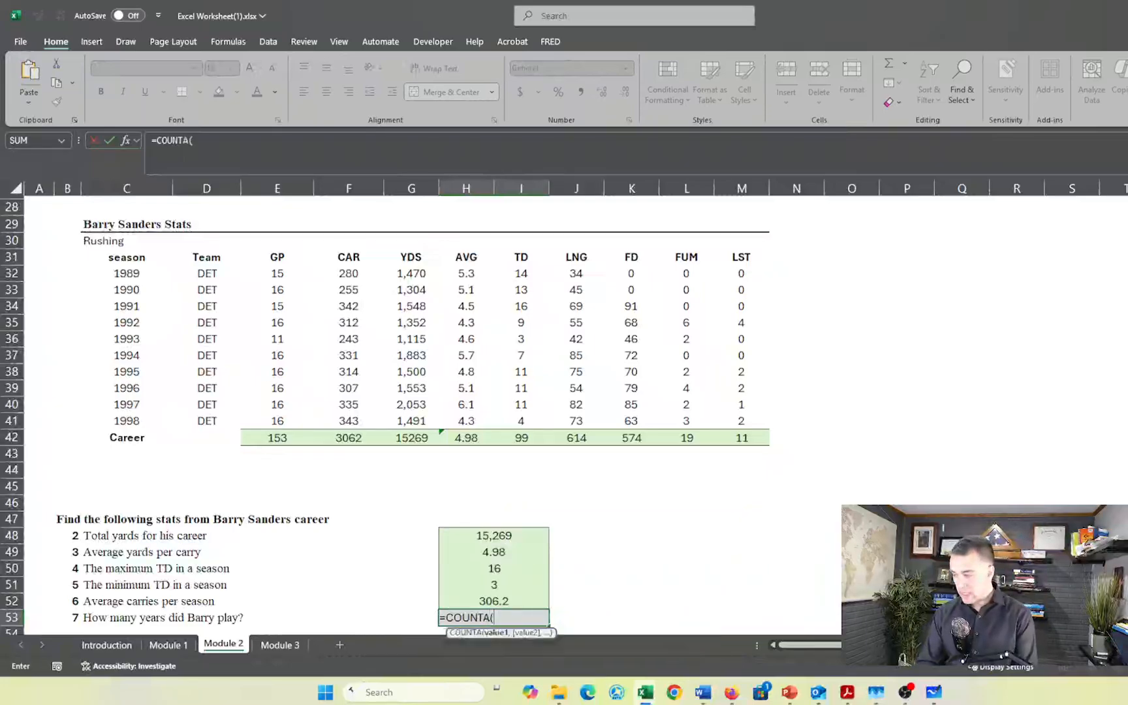
{"action": "left_click_drag", "start_coordinate": [277, 272], "coordinate": [288, 428]}
{"action": "type", "text": ")"}
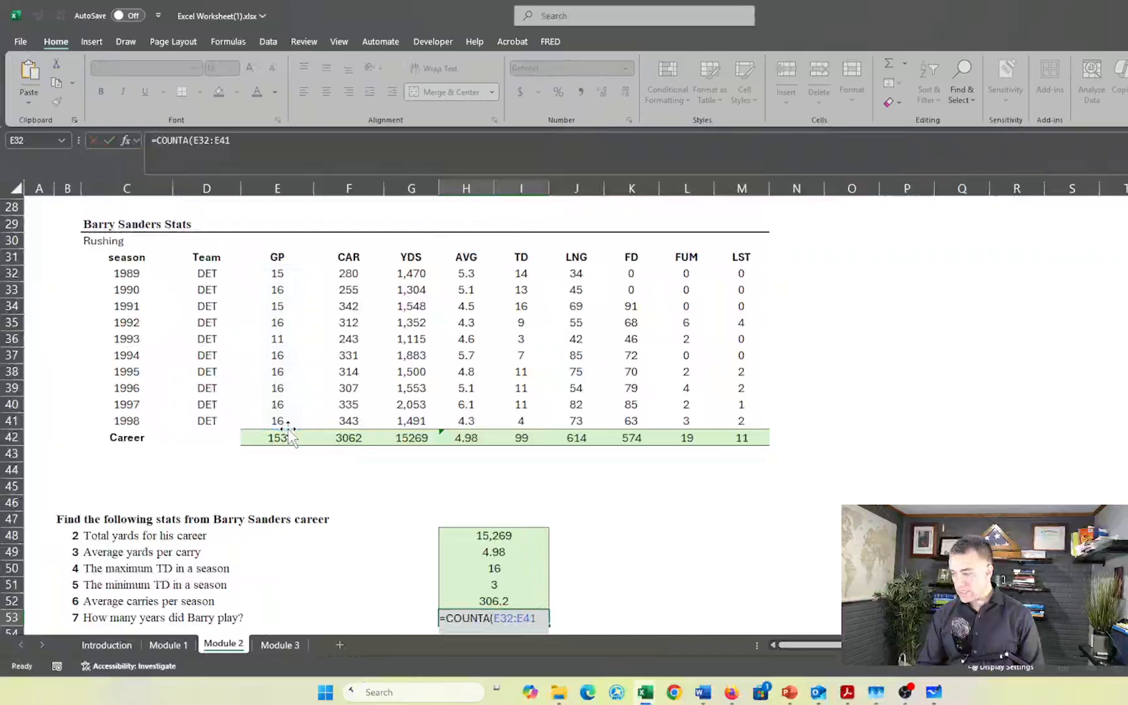
{"action": "key", "text": "Return"}
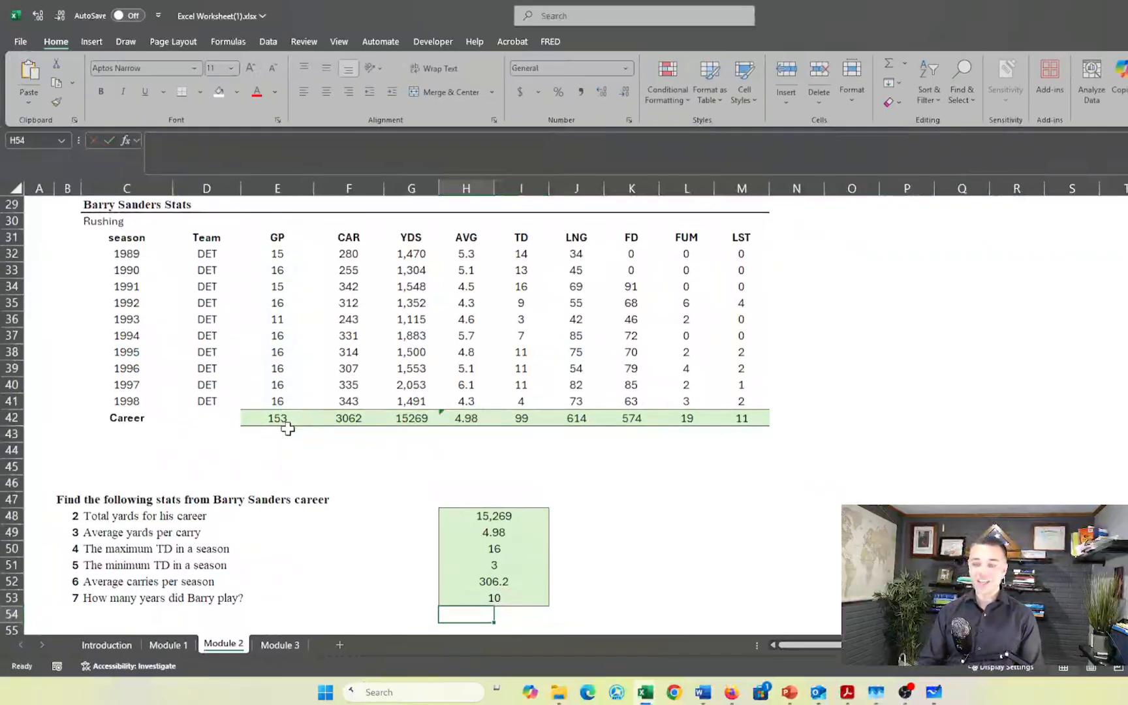
{"action": "scroll", "coordinate": [288, 428], "scroll_direction": "down", "scroll_amount": 5}
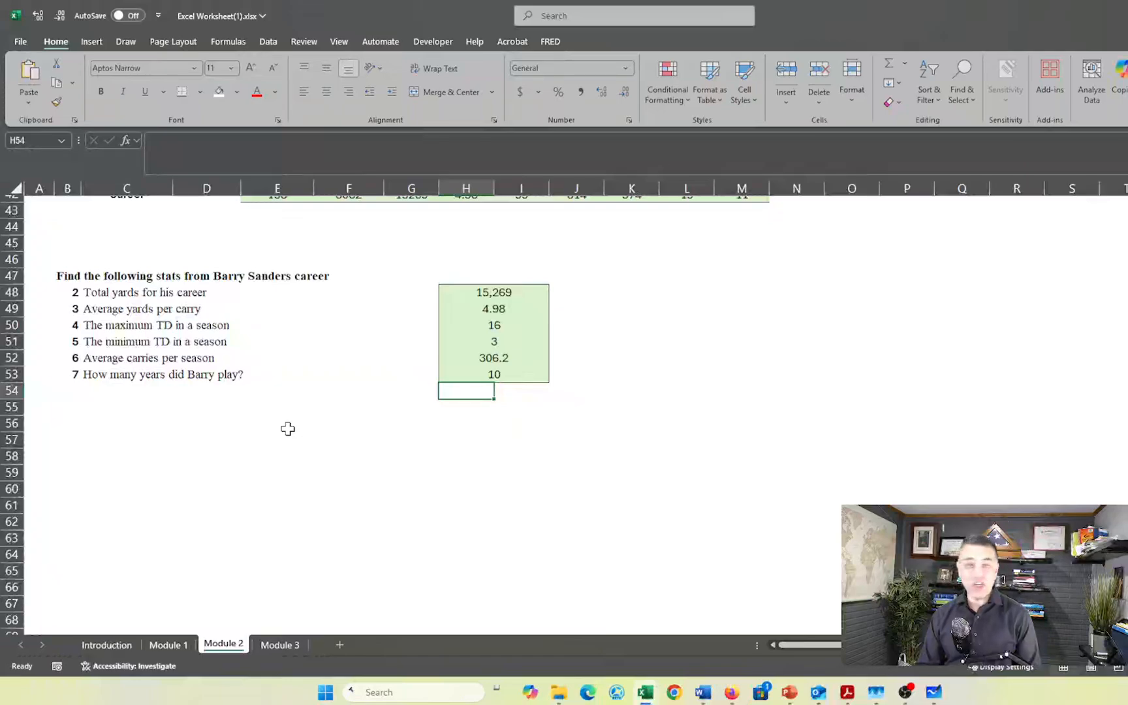
{"action": "scroll", "coordinate": [479, 470], "scroll_direction": "up", "scroll_amount": 1}
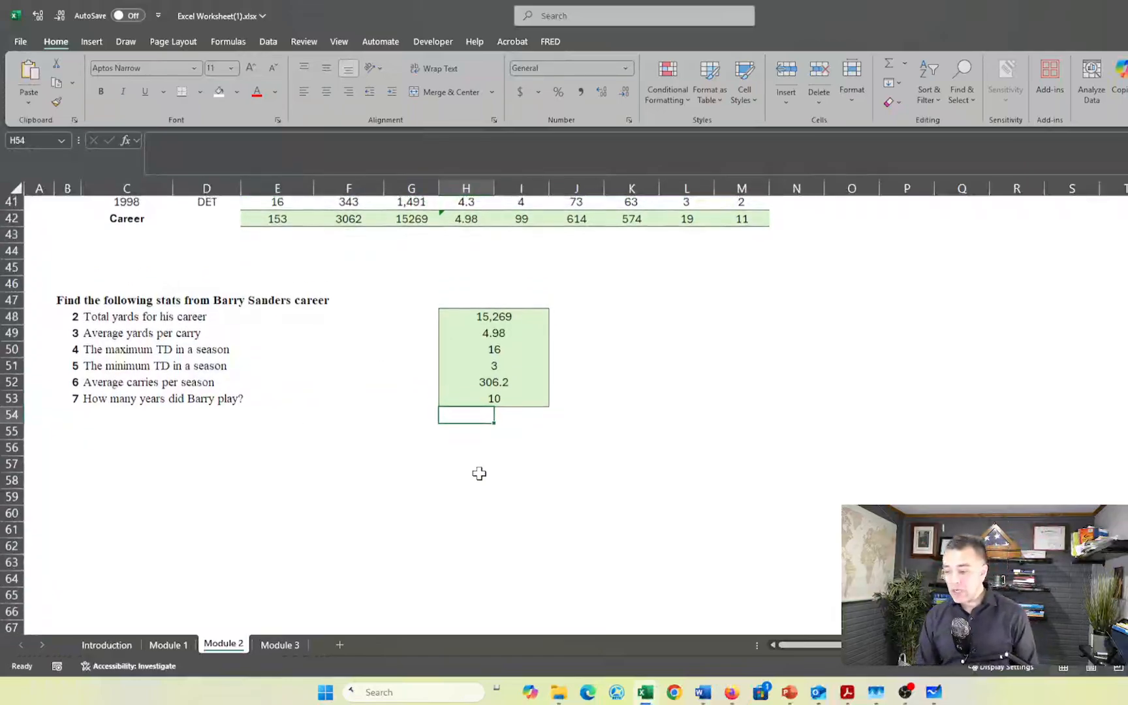